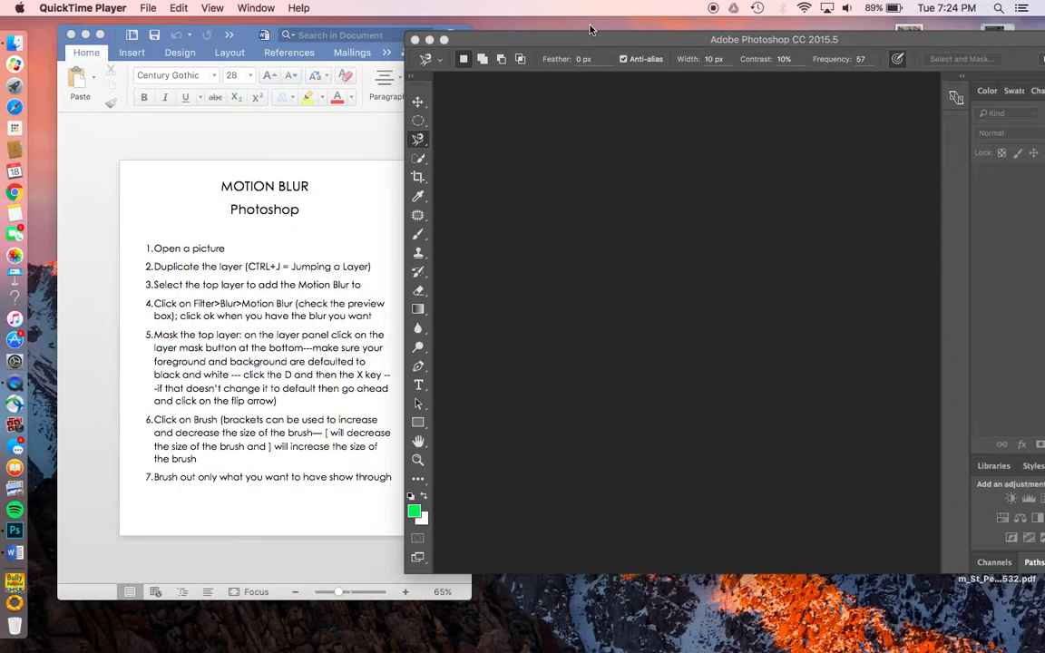
Open the image "Photo on 6-14-17 at 6.53 PM.jpg" from the Desktop folder in Photoshop
{"action": "left_click", "coordinate": [548, 47]}
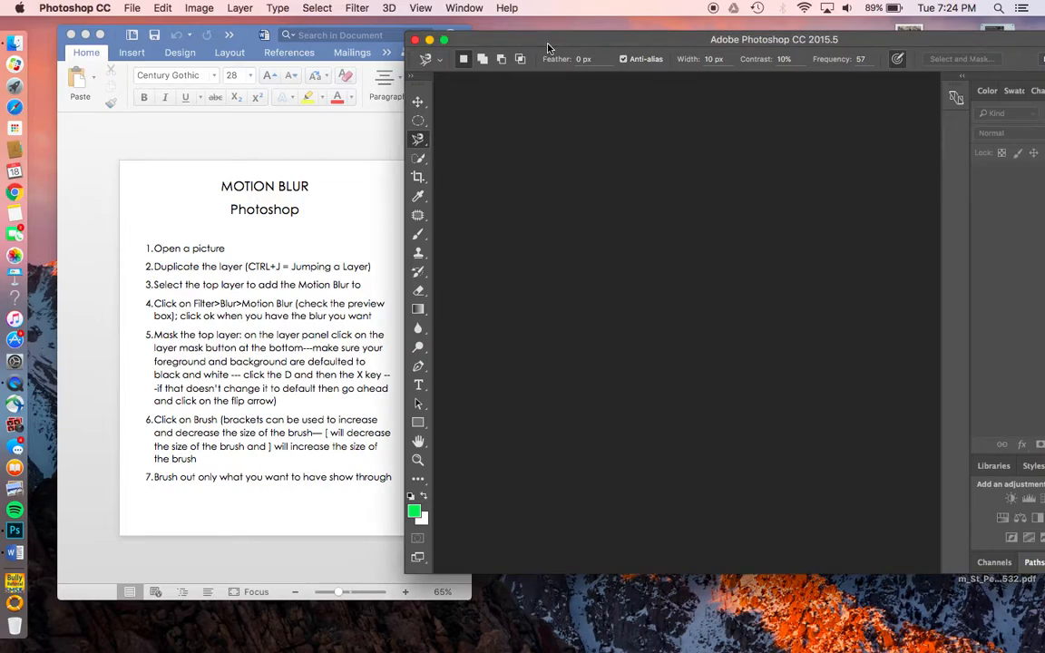
{"action": "left_click", "coordinate": [131, 8]}
{"action": "left_click", "coordinate": [143, 42]}
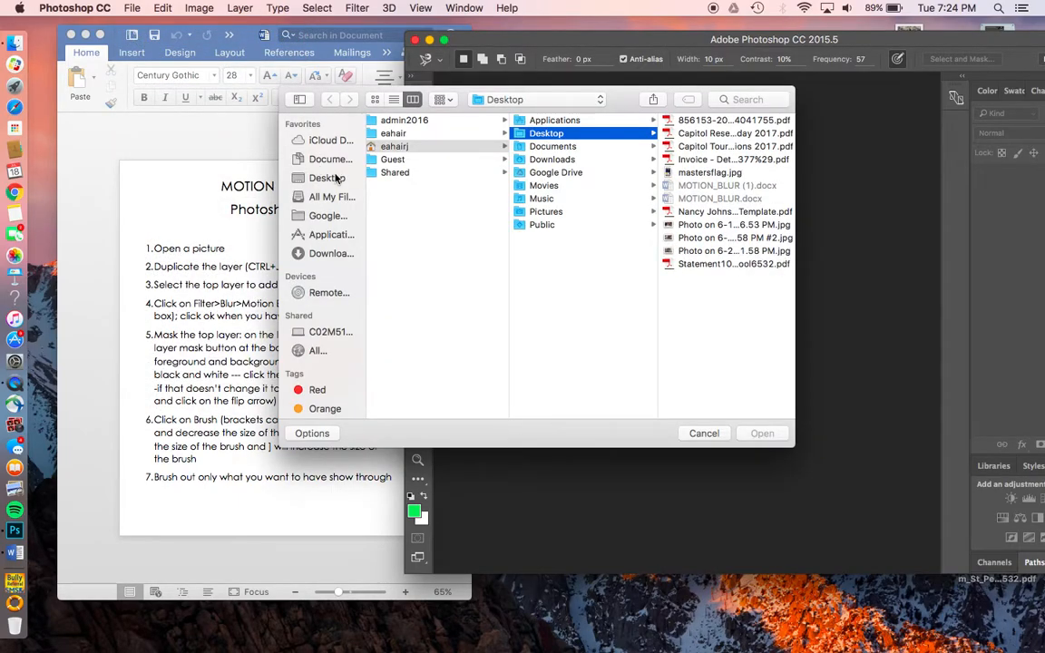
{"action": "left_click", "coordinate": [709, 229]}
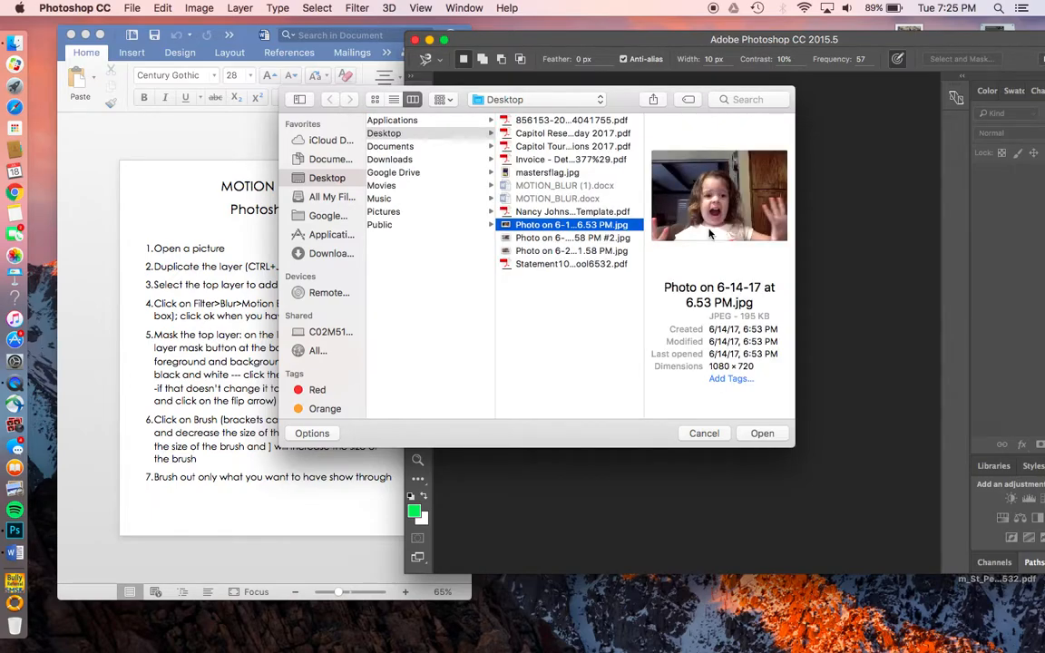
{"action": "left_click", "coordinate": [761, 434]}
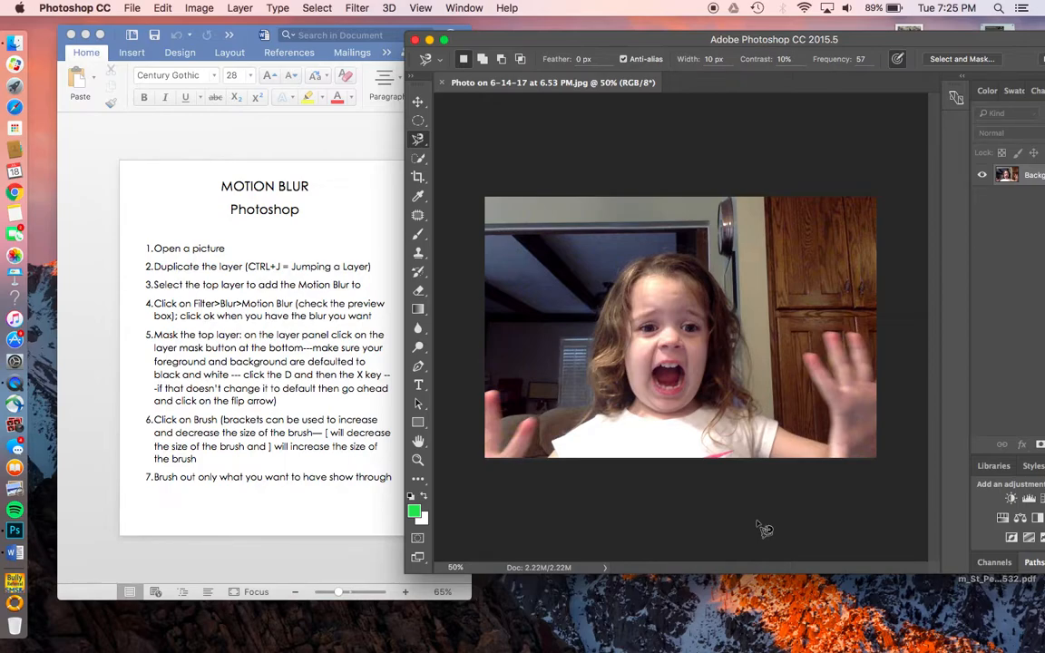
Detach the Layers panel so it floats over the canvas and reposition the application window beside the instructions
{"action": "left_click_drag", "start_coordinate": [882, 39], "coordinate": [756, 39]}
{"action": "left_click_drag", "start_coordinate": [970, 89], "coordinate": [726, 116]}
{"action": "left_click_drag", "start_coordinate": [764, 40], "coordinate": [809, 28]}
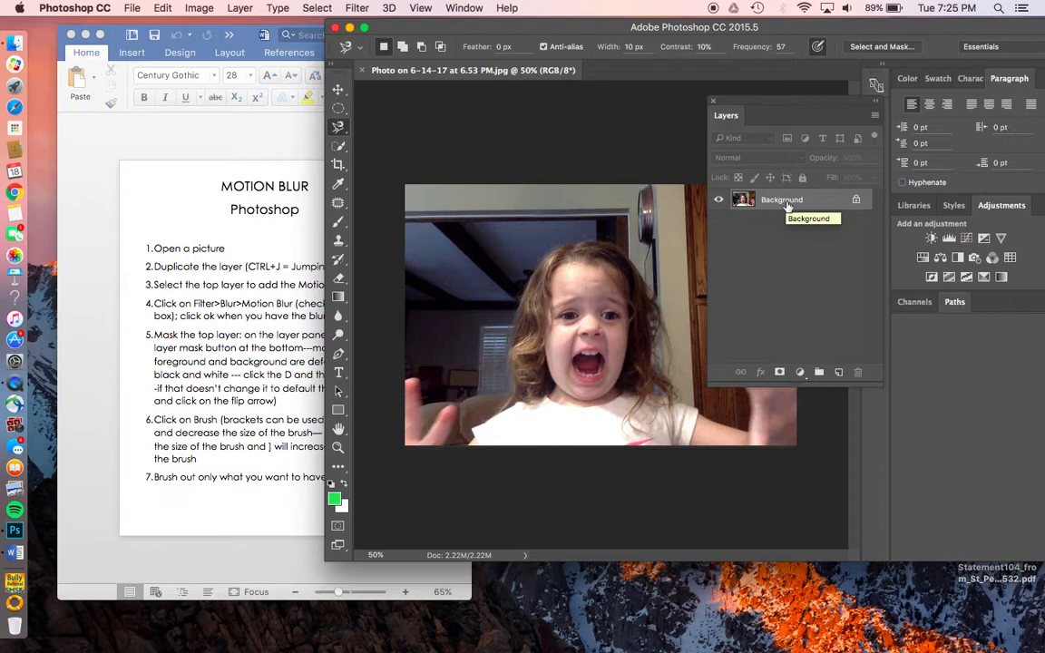
Unlock the Background layer and duplicate it, keeping the written instructions readable beside the canvas
{"action": "left_click_drag", "start_coordinate": [786, 205], "coordinate": [862, 375]}
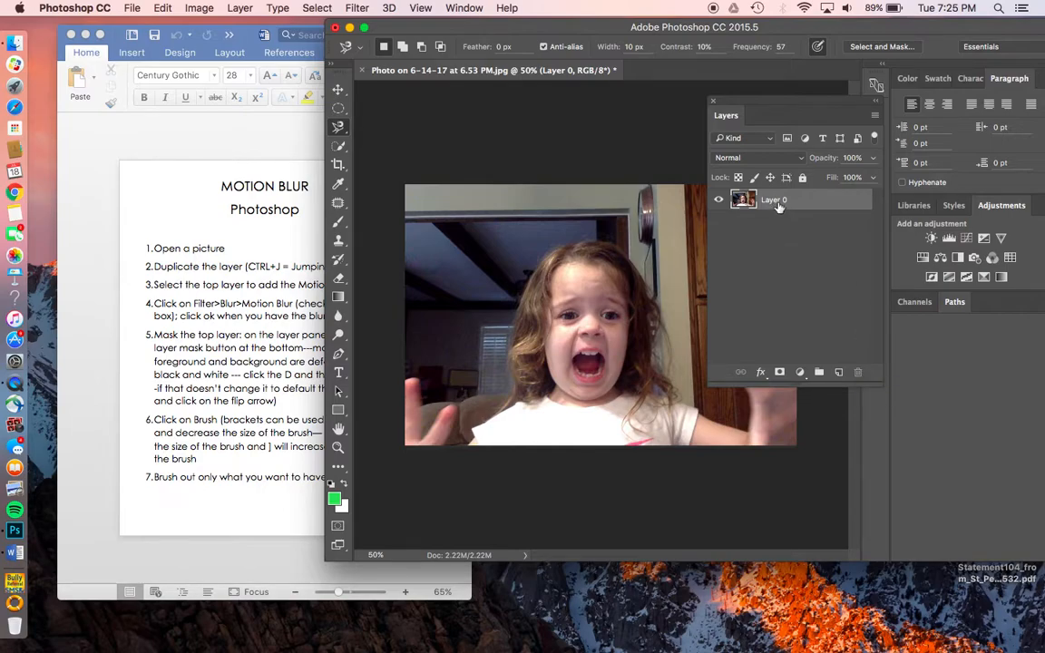
{"action": "key", "text": "super+j"}
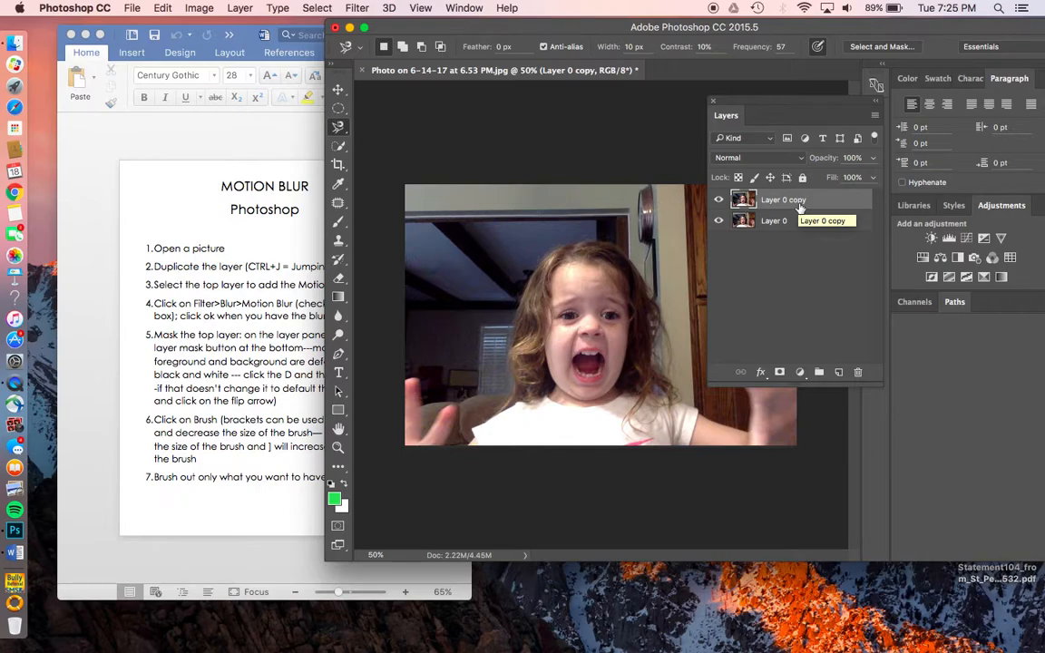
{"action": "left_click_drag", "start_coordinate": [515, 26], "coordinate": [586, 26]}
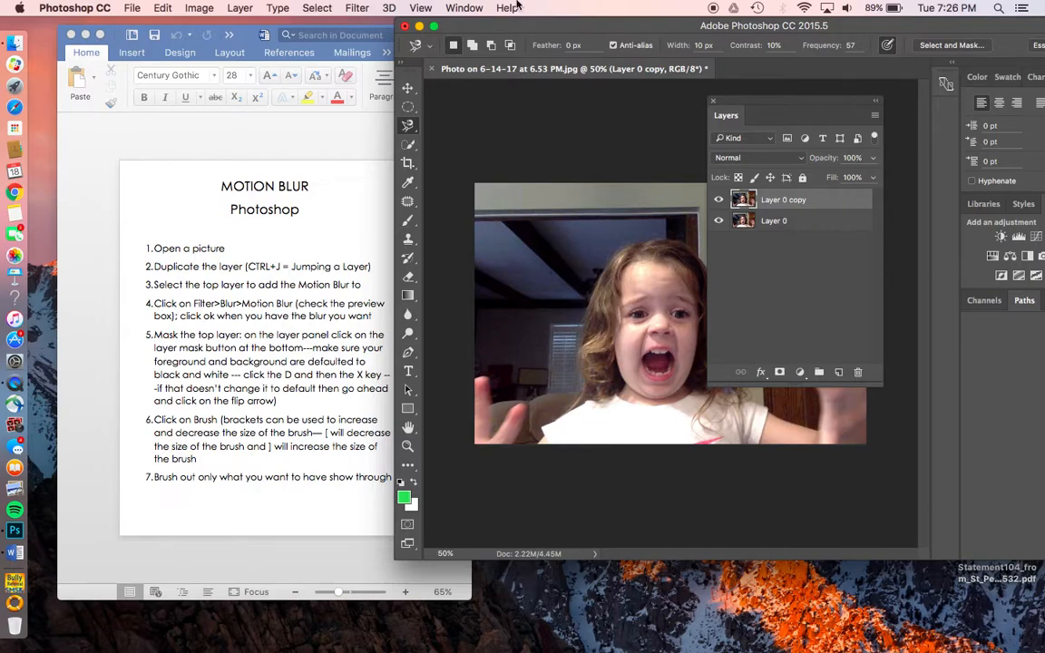
Apply a Motion Blur filter to the duplicated top layer with an angle of 0° and a distance of 68 pixels
{"action": "left_click", "coordinate": [357, 9]}
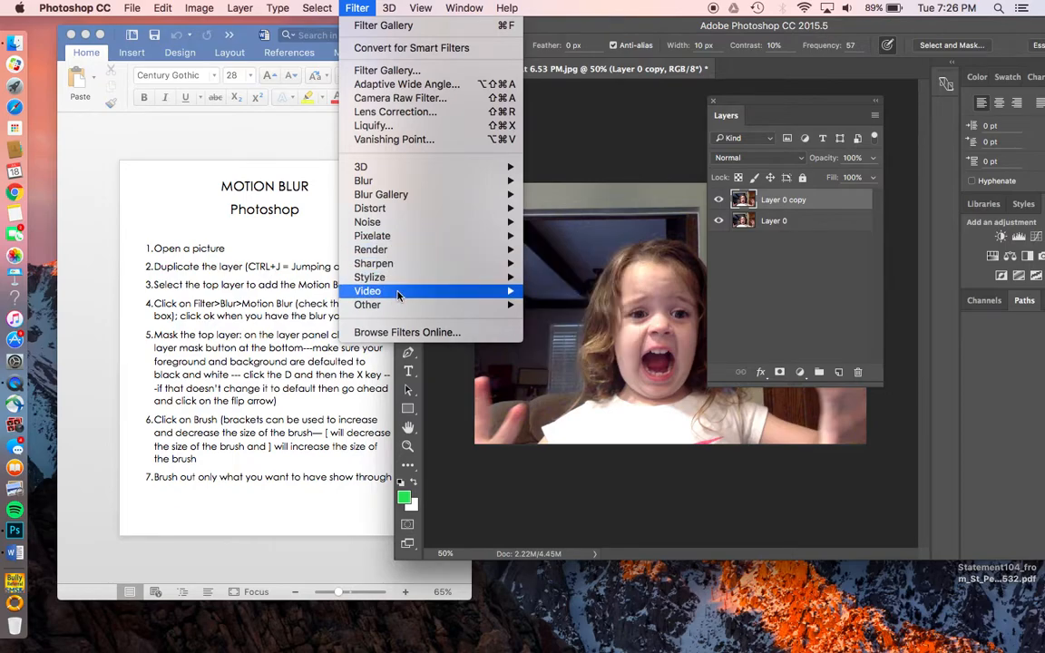
{"action": "mouse_move", "coordinate": [394, 250]}
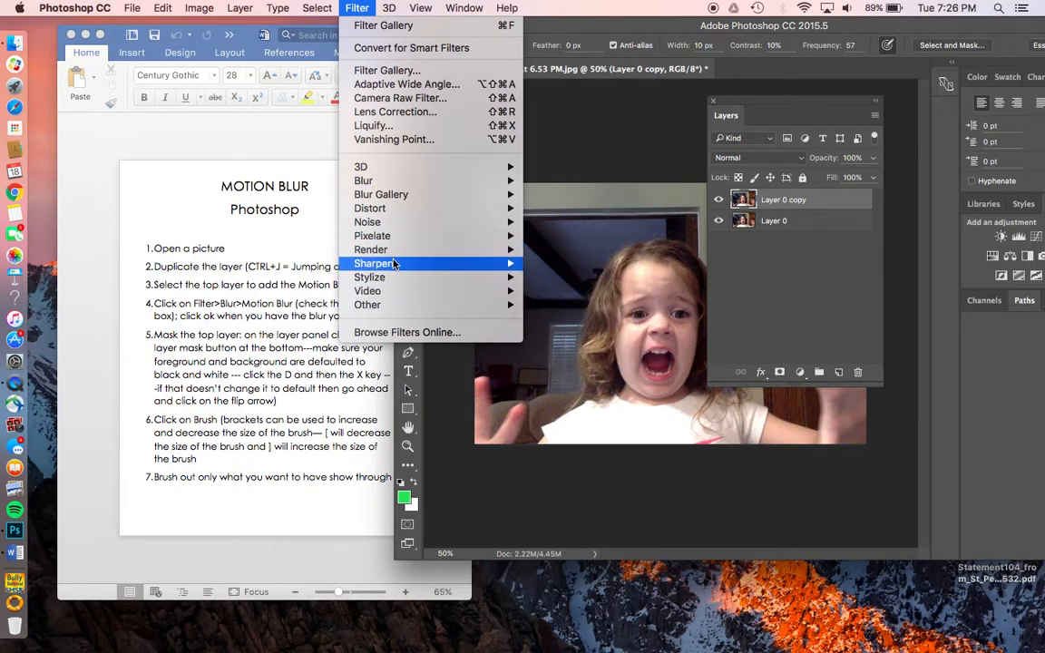
{"action": "mouse_move", "coordinate": [392, 278]}
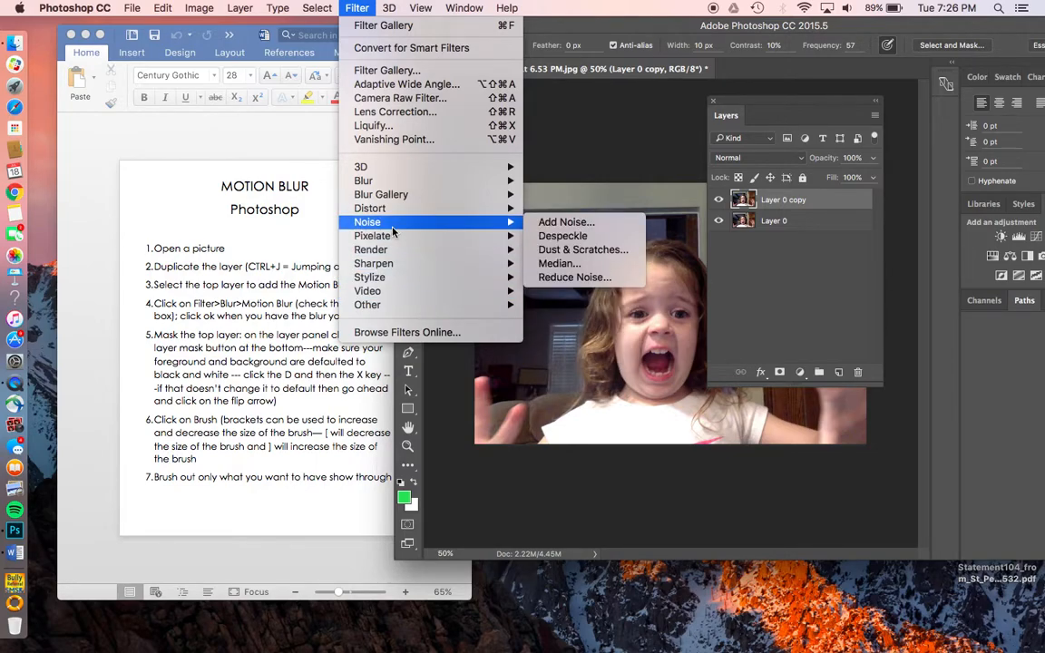
{"action": "mouse_move", "coordinate": [377, 181]}
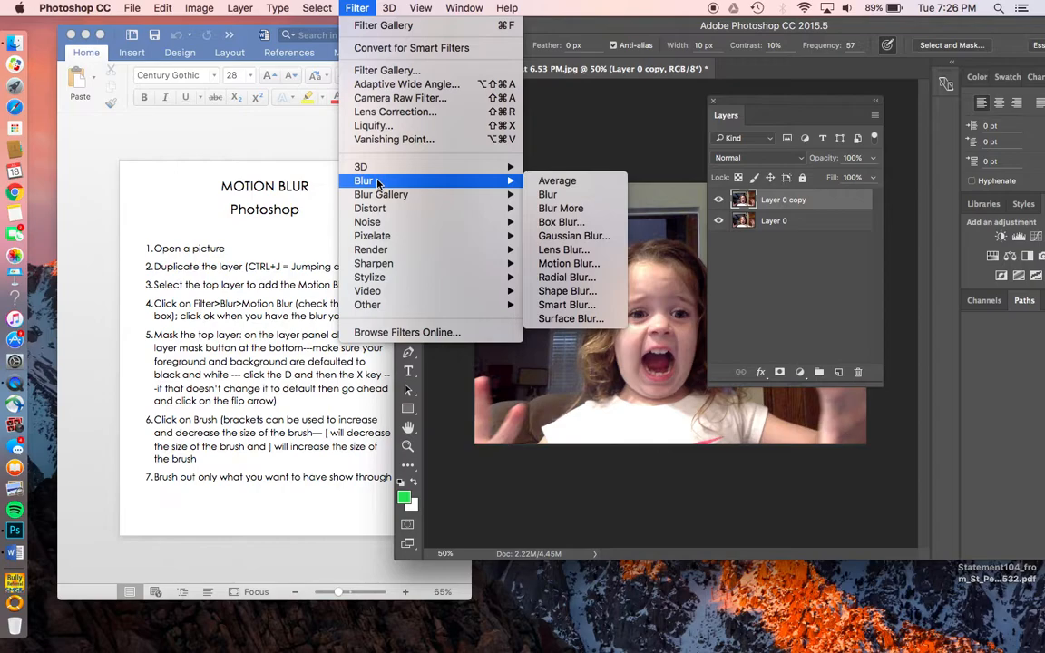
{"action": "left_click", "coordinate": [565, 264]}
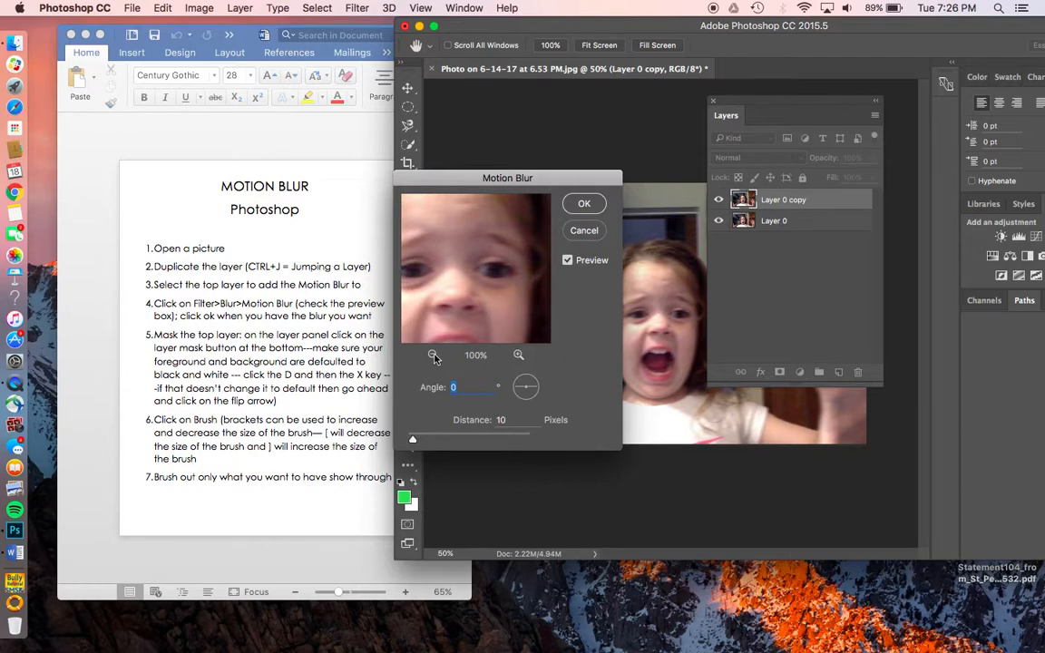
{"action": "left_click", "coordinate": [433, 356]}
{"action": "left_click", "coordinate": [434, 356]}
{"action": "left_click", "coordinate": [433, 356]}
{"action": "left_click", "coordinate": [433, 355]}
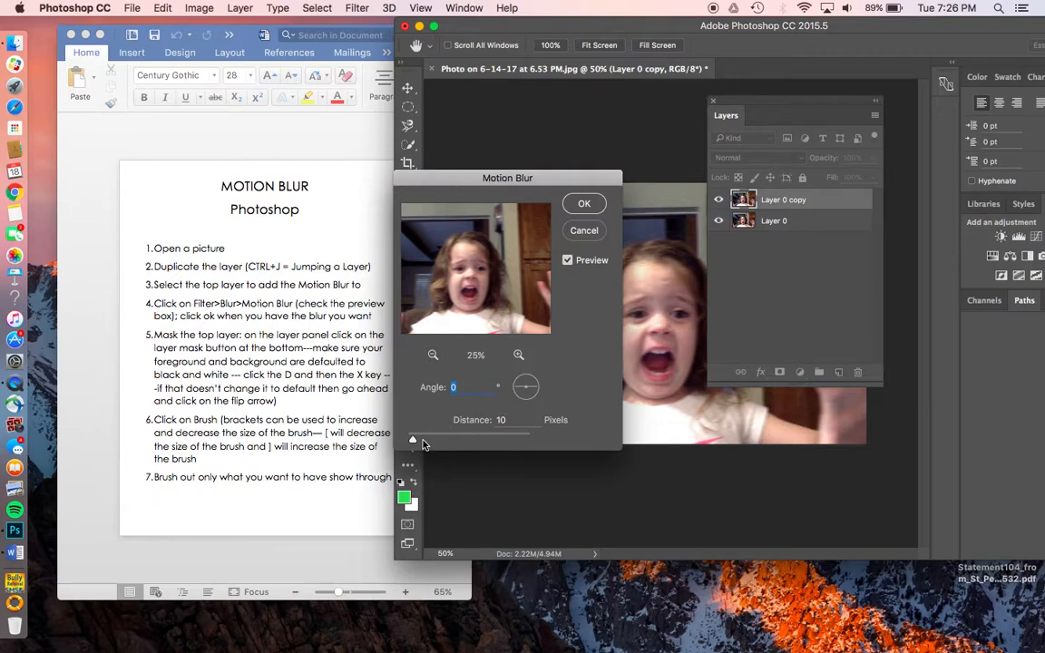
{"action": "left_click_drag", "start_coordinate": [416, 446], "coordinate": [445, 442]}
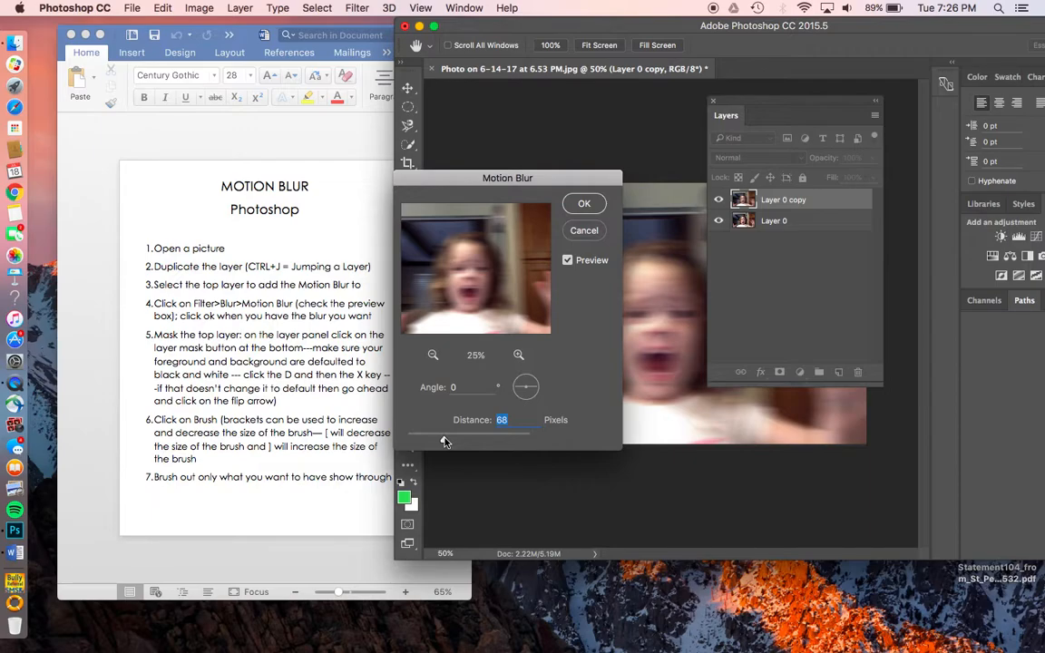
{"action": "left_click", "coordinate": [586, 207]}
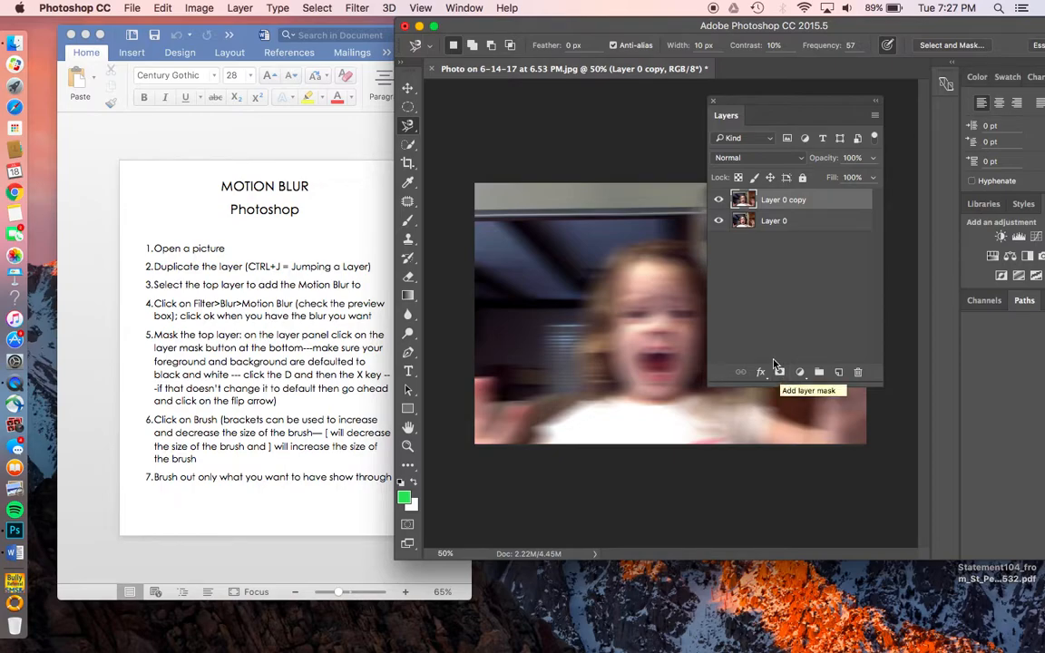
Add a layer mask to the blurred top layer and make the mask the active target
{"action": "left_click", "coordinate": [234, 7]}
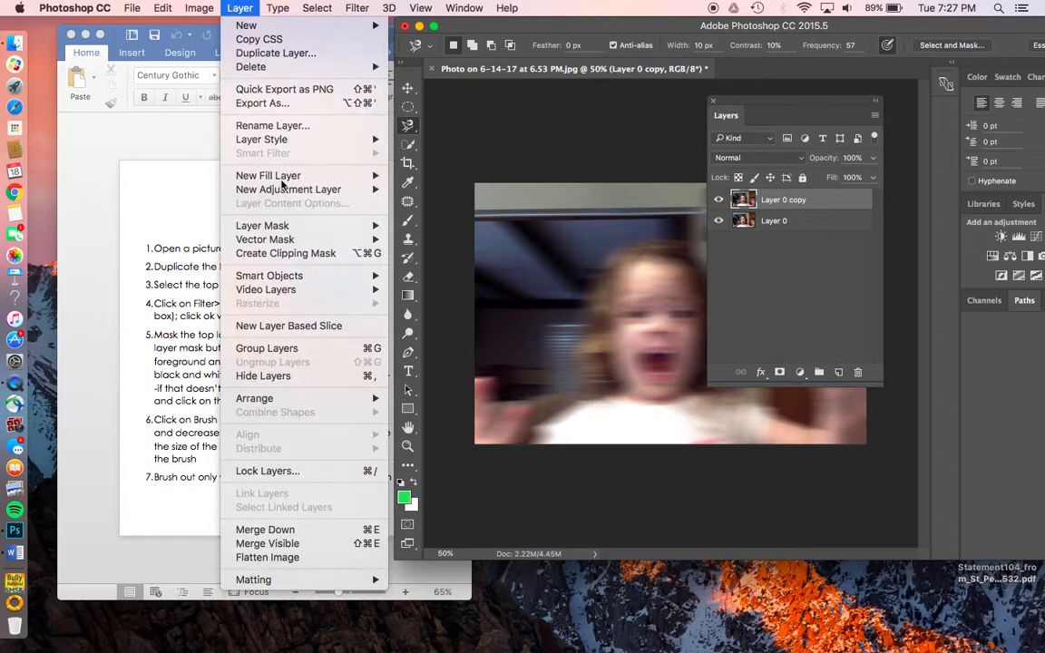
{"action": "mouse_move", "coordinate": [304, 241]}
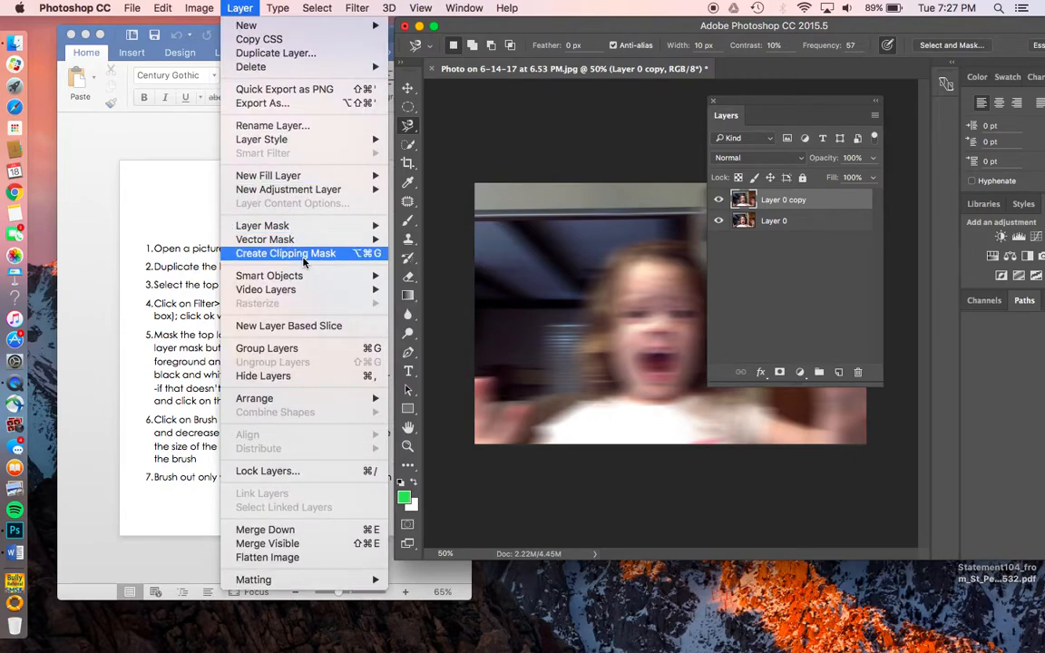
{"action": "left_click", "coordinate": [804, 307]}
{"action": "left_click", "coordinate": [780, 372]}
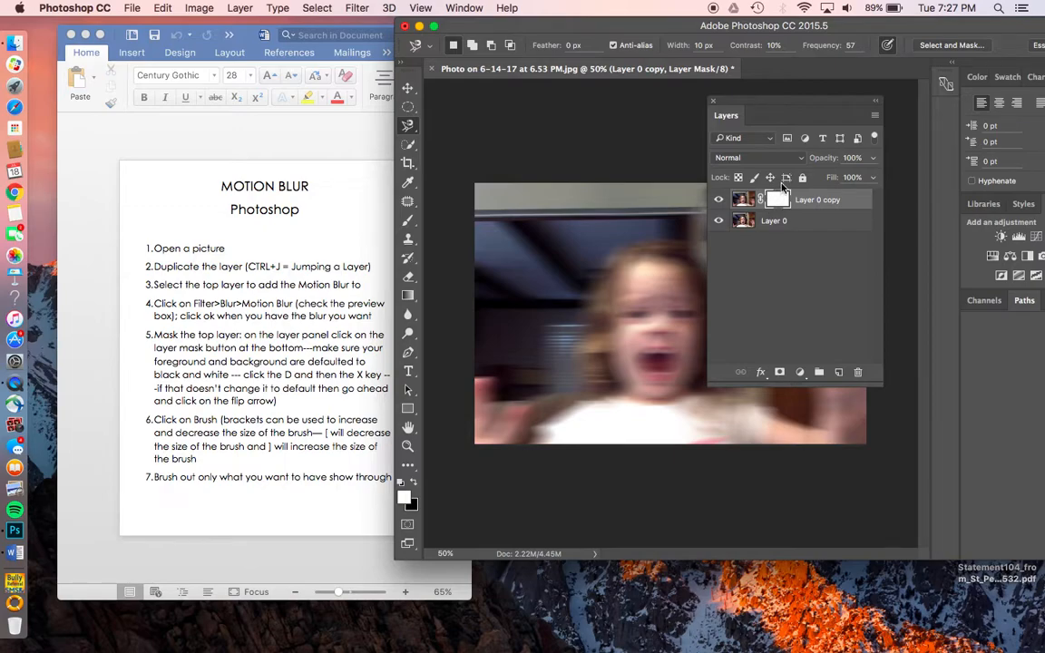
{"action": "left_click", "coordinate": [742, 202]}
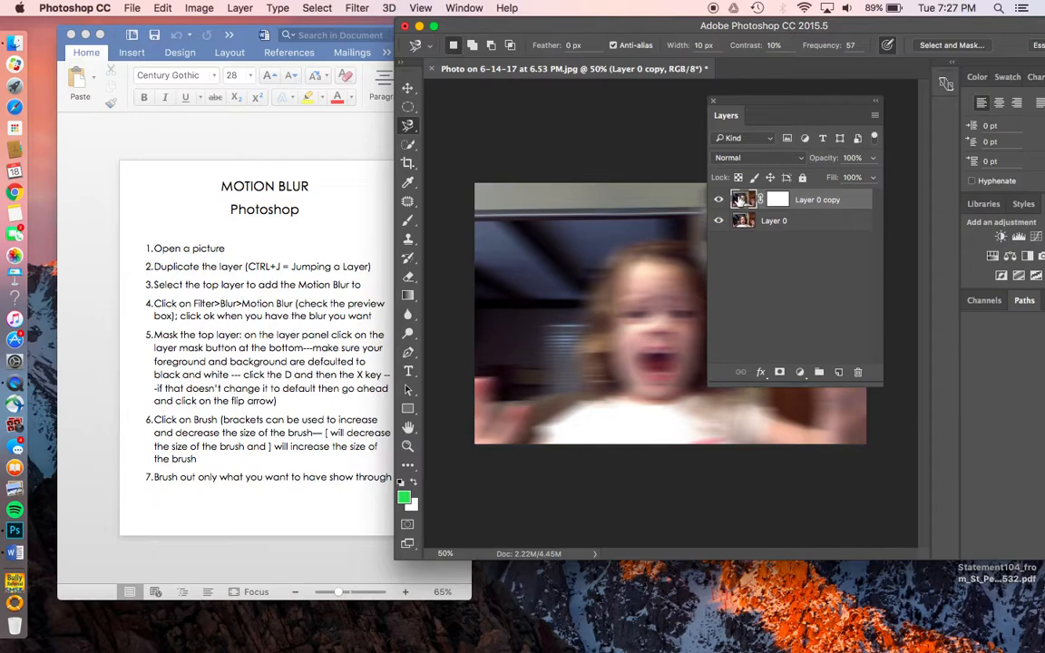
{"action": "left_click", "coordinate": [774, 199]}
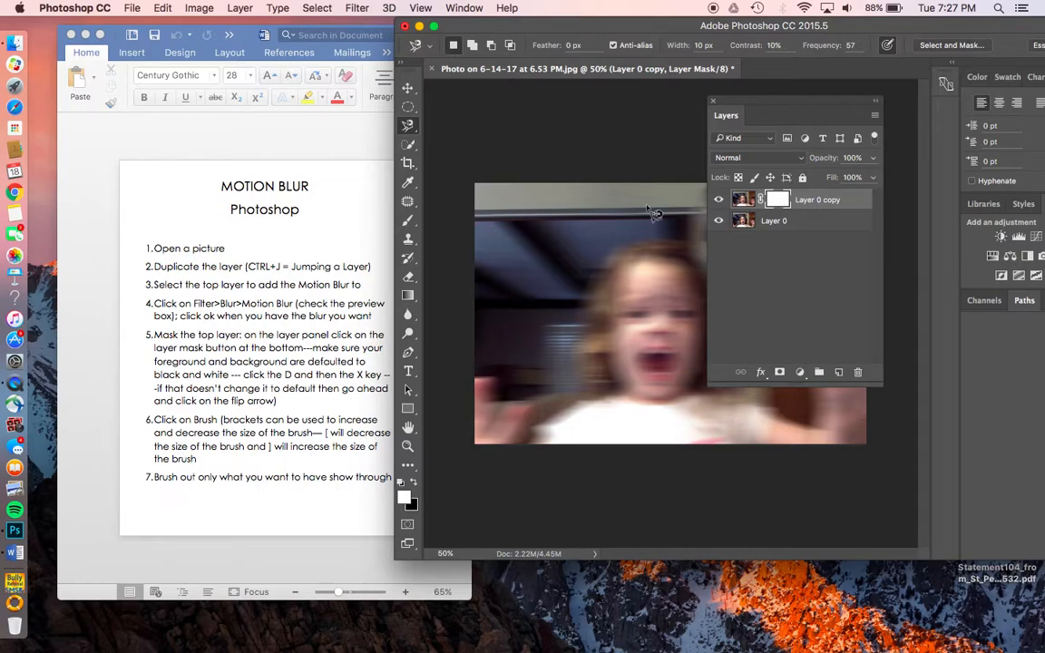
Set the foreground colour to black and the background to white, and collapse the floating Layers panel off the canvas
{"action": "left_click", "coordinate": [413, 485]}
{"action": "left_click", "coordinate": [414, 483]}
{"action": "left_click", "coordinate": [414, 483]}
{"action": "left_click", "coordinate": [414, 485]}
{"action": "key", "text": "x"}
{"action": "left_click_drag", "start_coordinate": [759, 108], "coordinate": [944, 101]}
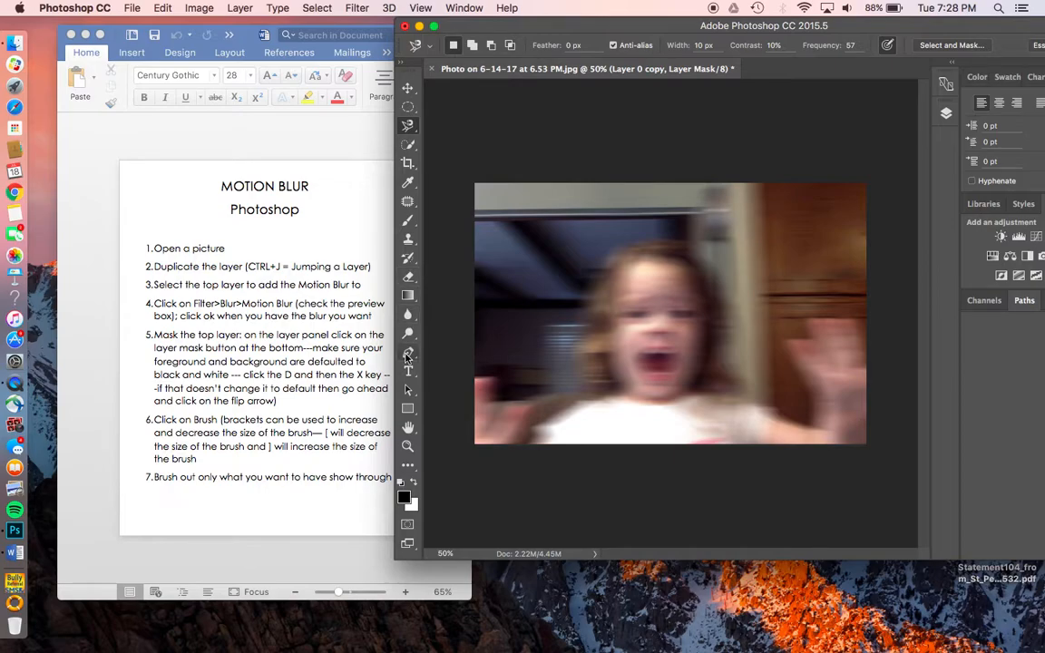
Paint black on the layer mask over the girl's face, hair, body and hands with an 80 px Brush
{"action": "left_click", "coordinate": [409, 224]}
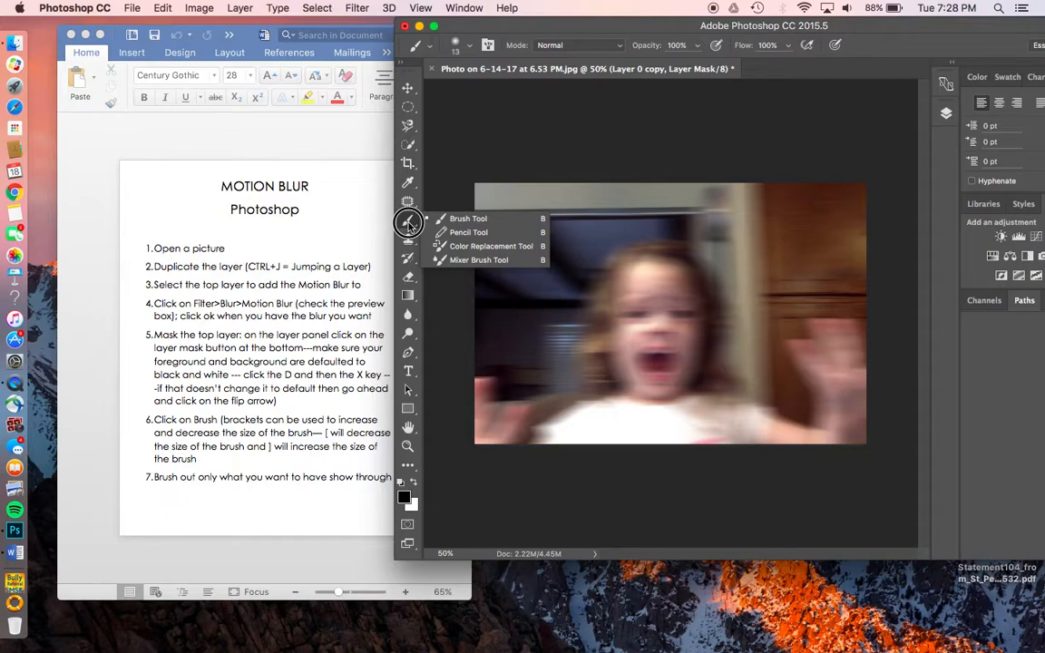
{"action": "left_click", "coordinate": [468, 217]}
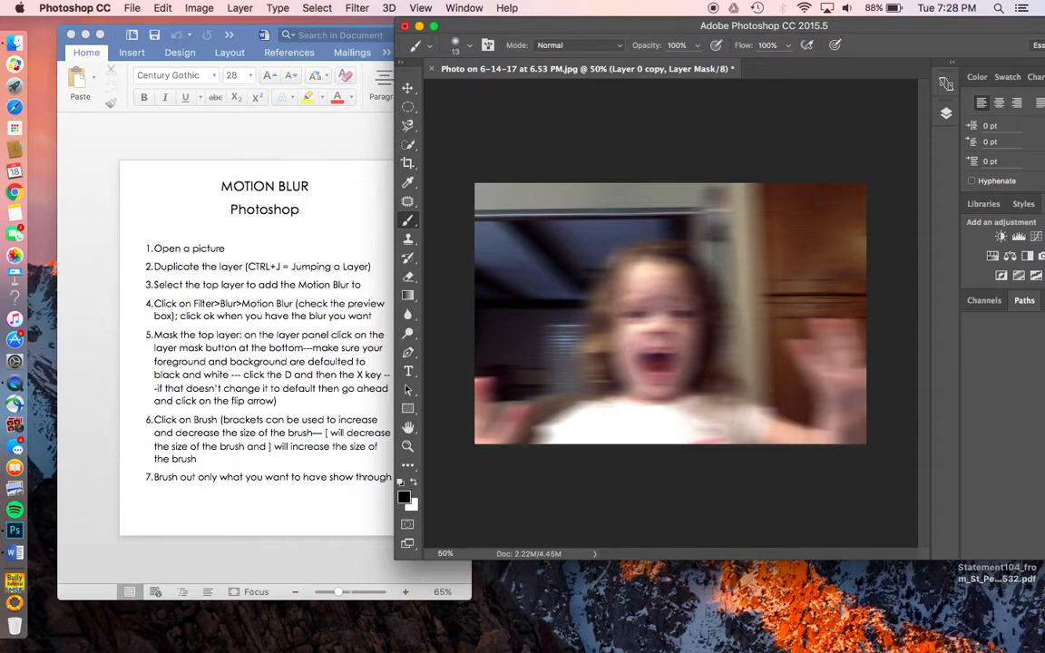
{"action": "key", "text": "bracketright"}
{"action": "key", "text": "bracketright"}
{"action": "key", "text": "bracketright"}
{"action": "key", "text": "bracketright"}
{"action": "key", "text": "bracketright"}
{"action": "key", "text": "bracketright"}
{"action": "key", "text": "bracketleft"}
{"action": "key", "text": "bracketleft"}
{"action": "key", "text": "bracketleft"}
{"action": "key", "text": "bracketleft"}
{"action": "key", "text": "bracketright"}
{"action": "key", "text": "bracketright"}
{"action": "key", "text": "bracketright"}
{"action": "key", "text": "bracketright"}
{"action": "mouse_move", "coordinate": [674, 303]}
{"action": "left_mouse_down"}
{"action": "mouse_move", "coordinate": [645, 311]}
{"action": "mouse_move", "coordinate": [686, 333]}
{"action": "mouse_move", "coordinate": [648, 300]}
{"action": "mouse_move", "coordinate": [656, 348]}
{"action": "mouse_move", "coordinate": [684, 320]}
{"action": "mouse_move", "coordinate": [642, 344]}
{"action": "mouse_move", "coordinate": [684, 375]}
{"action": "mouse_move", "coordinate": [642, 363]}
{"action": "mouse_move", "coordinate": [617, 314]}
{"action": "mouse_move", "coordinate": [646, 267]}
{"action": "mouse_move", "coordinate": [679, 274]}
{"action": "mouse_move", "coordinate": [691, 325]}
{"action": "mouse_move", "coordinate": [710, 308]}
{"action": "mouse_move", "coordinate": [660, 245]}
{"action": "mouse_move", "coordinate": [665, 268]}
{"action": "mouse_move", "coordinate": [608, 298]}
{"action": "mouse_move", "coordinate": [626, 292]}
{"action": "mouse_move", "coordinate": [595, 353]}
{"action": "mouse_move", "coordinate": [628, 266]}
{"action": "mouse_move", "coordinate": [670, 251]}
{"action": "mouse_move", "coordinate": [706, 326]}
{"action": "mouse_move", "coordinate": [695, 278]}
{"action": "mouse_move", "coordinate": [710, 294]}
{"action": "mouse_move", "coordinate": [716, 376]}
{"action": "mouse_move", "coordinate": [724, 326]}
{"action": "mouse_move", "coordinate": [731, 390]}
{"action": "mouse_move", "coordinate": [747, 383]}
{"action": "mouse_move", "coordinate": [681, 298]}
{"action": "mouse_move", "coordinate": [659, 390]}
{"action": "mouse_move", "coordinate": [637, 367]}
{"action": "mouse_move", "coordinate": [614, 404]}
{"action": "mouse_move", "coordinate": [524, 442]}
{"action": "mouse_move", "coordinate": [515, 421]}
{"action": "mouse_move", "coordinate": [494, 440]}
{"action": "mouse_move", "coordinate": [480, 390]}
{"action": "mouse_move", "coordinate": [557, 434]}
{"action": "mouse_move", "coordinate": [655, 396]}
{"action": "mouse_move", "coordinate": [760, 396]}
{"action": "mouse_move", "coordinate": [691, 406]}
{"action": "mouse_move", "coordinate": [870, 419]}
{"action": "mouse_move", "coordinate": [816, 375]}
{"action": "mouse_move", "coordinate": [810, 347]}
{"action": "mouse_move", "coordinate": [839, 371]}
{"action": "mouse_move", "coordinate": [828, 369]}
{"action": "mouse_move", "coordinate": [841, 384]}
{"action": "mouse_move", "coordinate": [842, 420]}
{"action": "mouse_move", "coordinate": [867, 375]}
{"action": "mouse_move", "coordinate": [847, 350]}
{"action": "mouse_move", "coordinate": [842, 400]}
{"action": "left_mouse_up"}
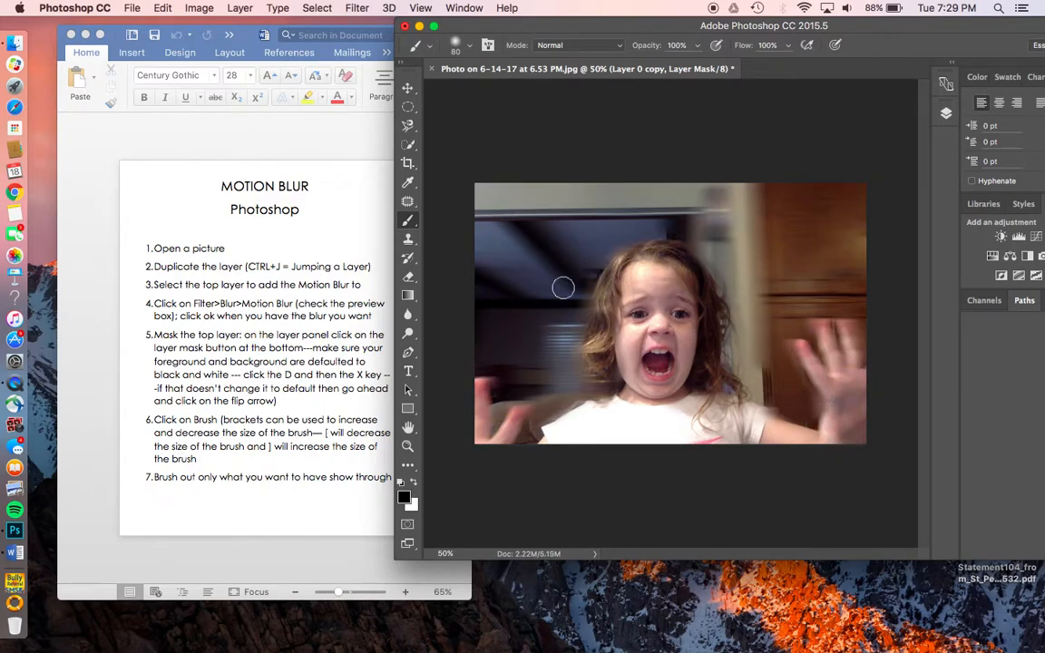
Bring back the floating Layers panel and examine the painted mask on the top layer
{"action": "left_click_drag", "start_coordinate": [919, 28], "coordinate": [710, 28]}
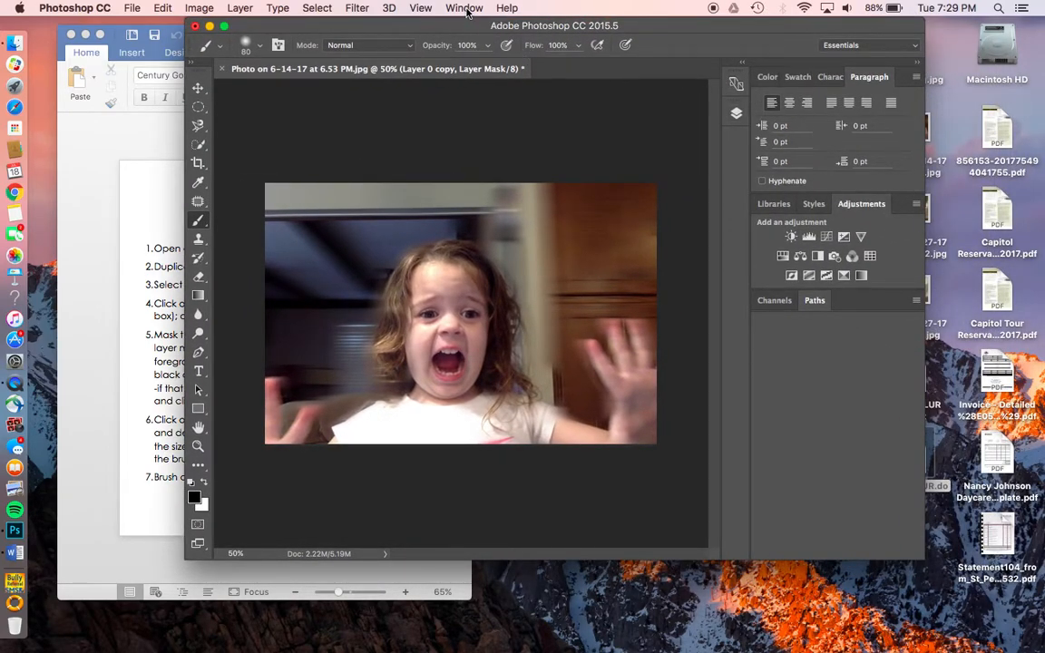
{"action": "left_click", "coordinate": [464, 9]}
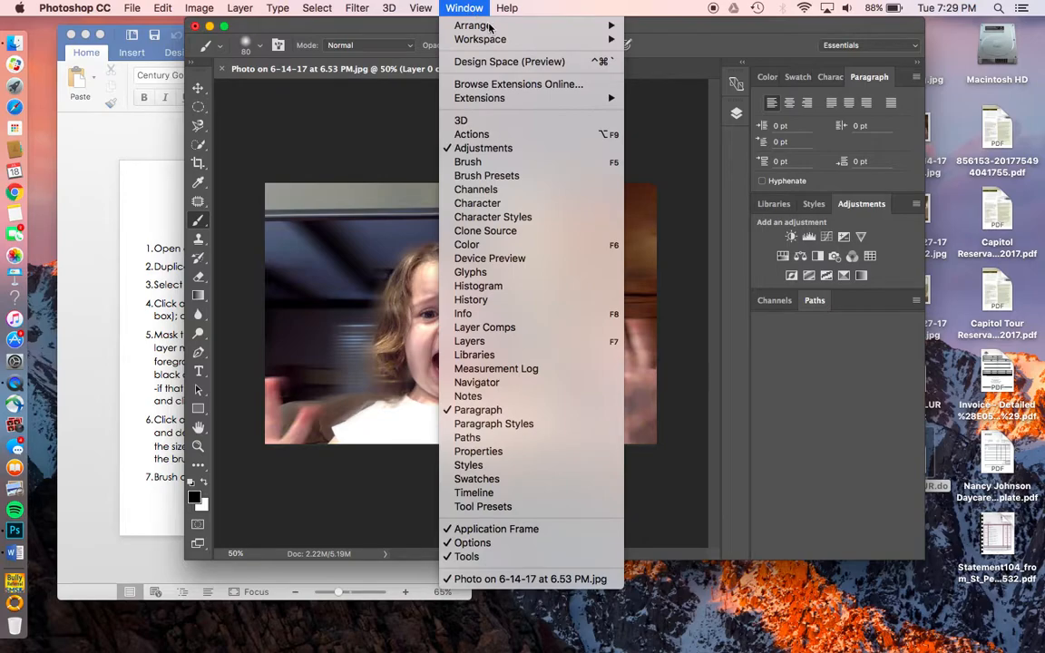
{"action": "left_click", "coordinate": [491, 349]}
{"action": "left_click_drag", "start_coordinate": [640, 107], "coordinate": [788, 105]}
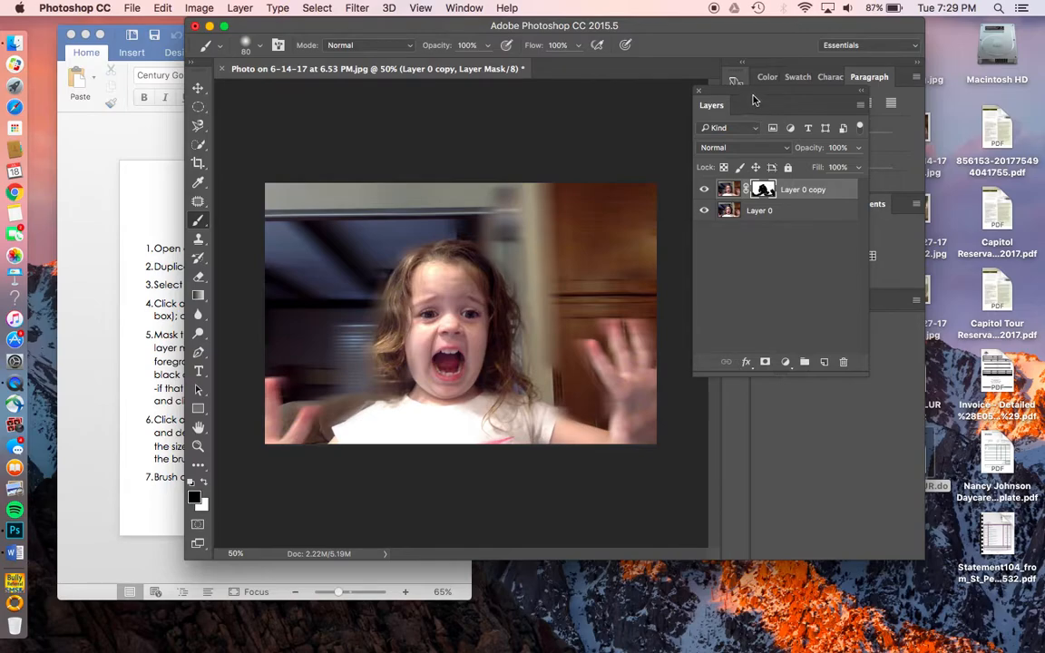
{"action": "left_click_drag", "start_coordinate": [727, 91], "coordinate": [654, 97]}
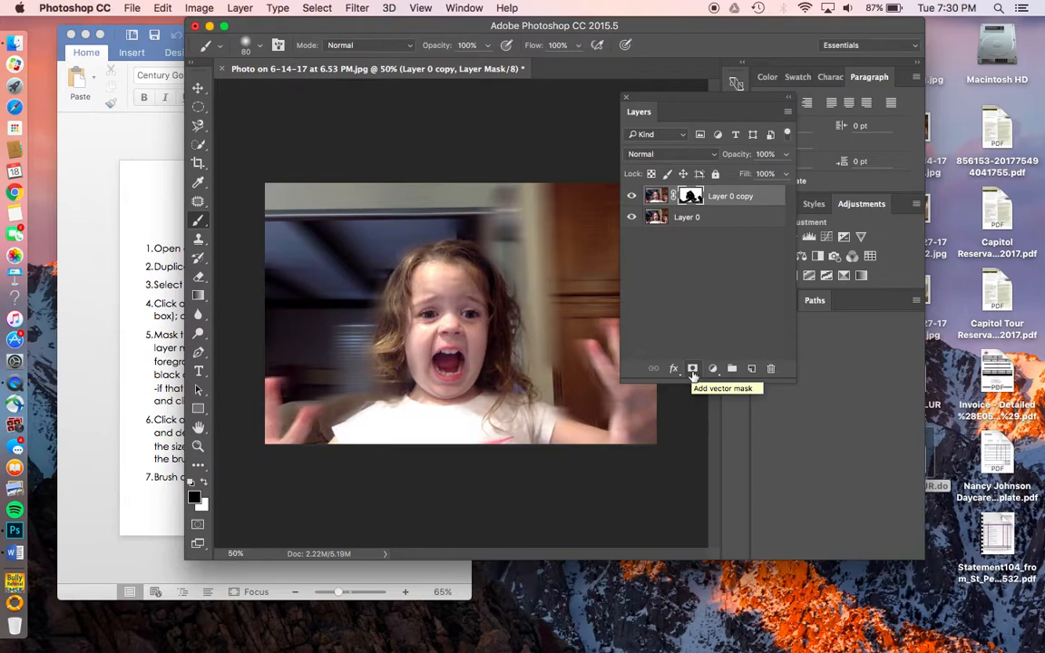
Close the Layers panel and the photo document without saving it
{"action": "left_click", "coordinate": [626, 100]}
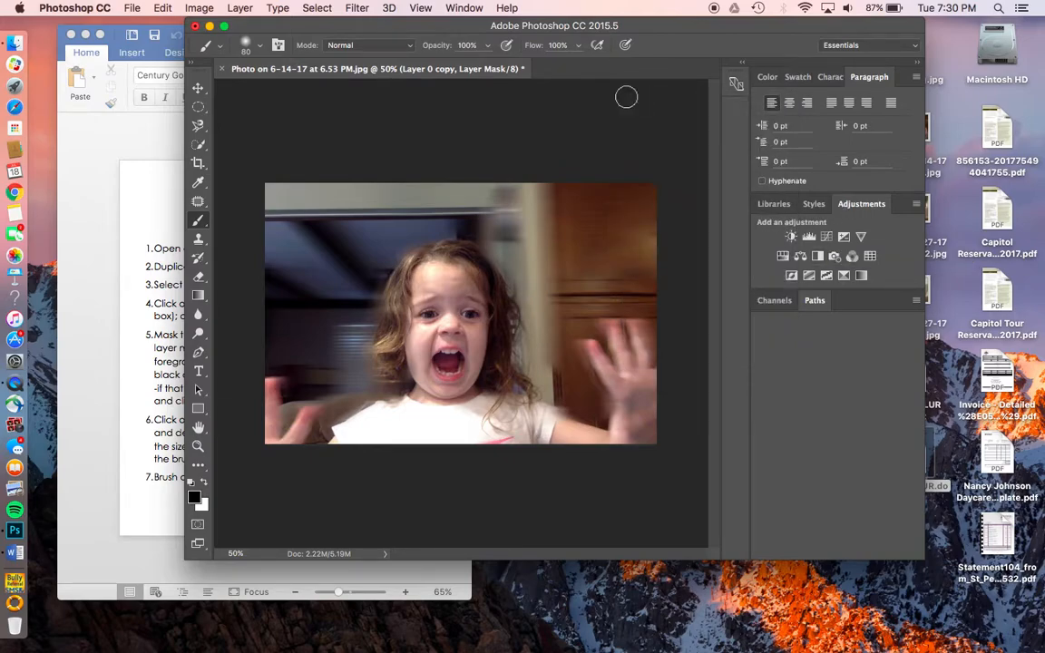
{"action": "left_click", "coordinate": [224, 70]}
{"action": "left_click", "coordinate": [448, 216]}
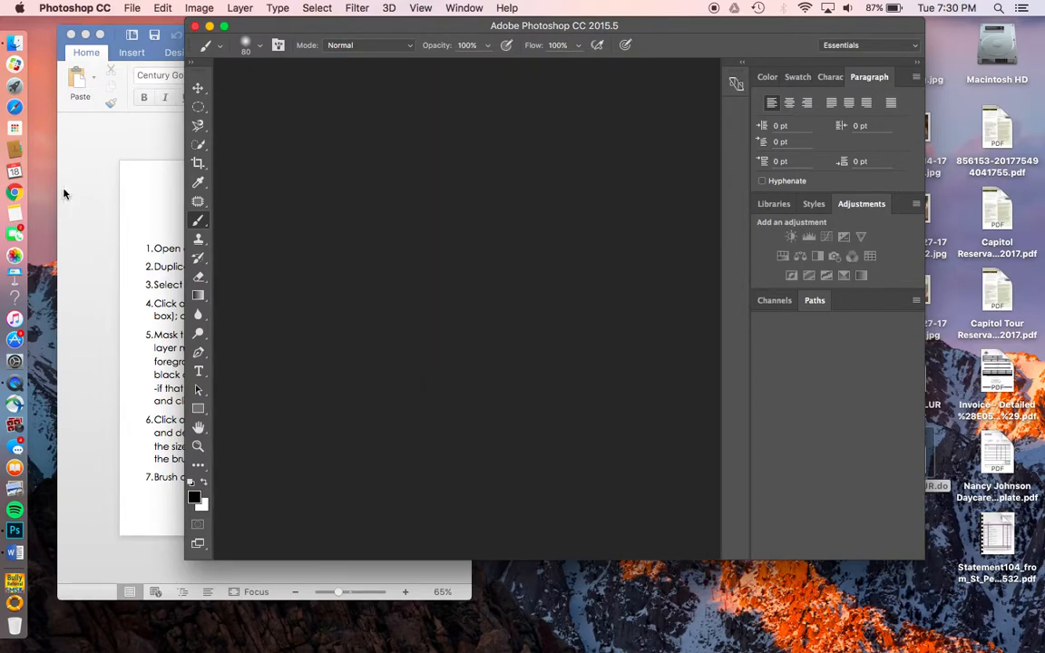
Switch to Chrome, search Google for "basketball player in motion" and show the image results
{"action": "left_click", "coordinate": [16, 192]}
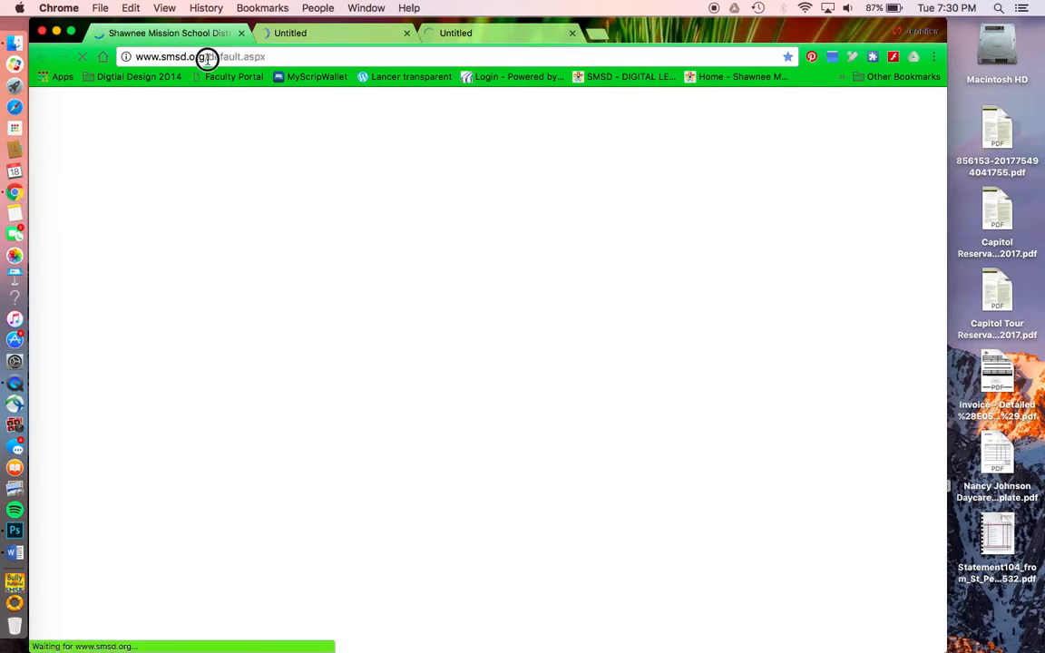
{"action": "left_click", "coordinate": [207, 57]}
{"action": "type", "text": "basektbal"}
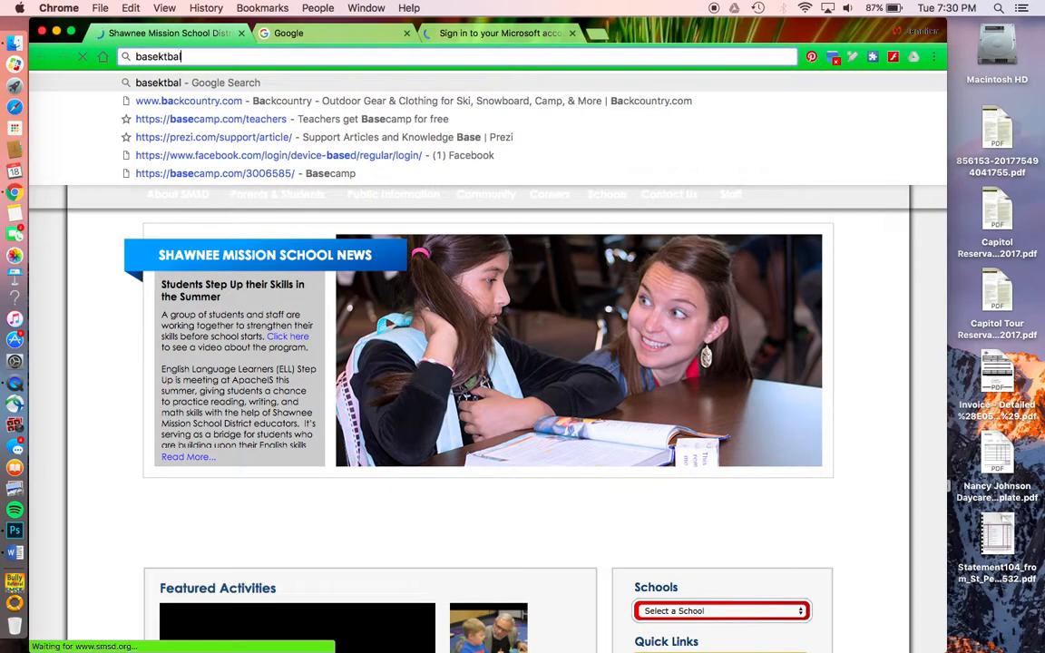
{"action": "key", "text": "BackSpace"}
{"action": "key", "text": "BackSpace"}
{"action": "key", "text": "BackSpace"}
{"action": "key", "text": "BackSpace"}
{"action": "key", "text": "BackSpace"}
{"action": "key", "text": "BackSpace"}
{"action": "key", "text": "BackSpace"}
{"action": "type", "text": "sketball players"}
{"action": "key", "text": "BackSpace"}
{"action": "key", "text": "BackSpace"}
{"action": "type", "text": "in motion"}
{"action": "key", "text": "Return"}
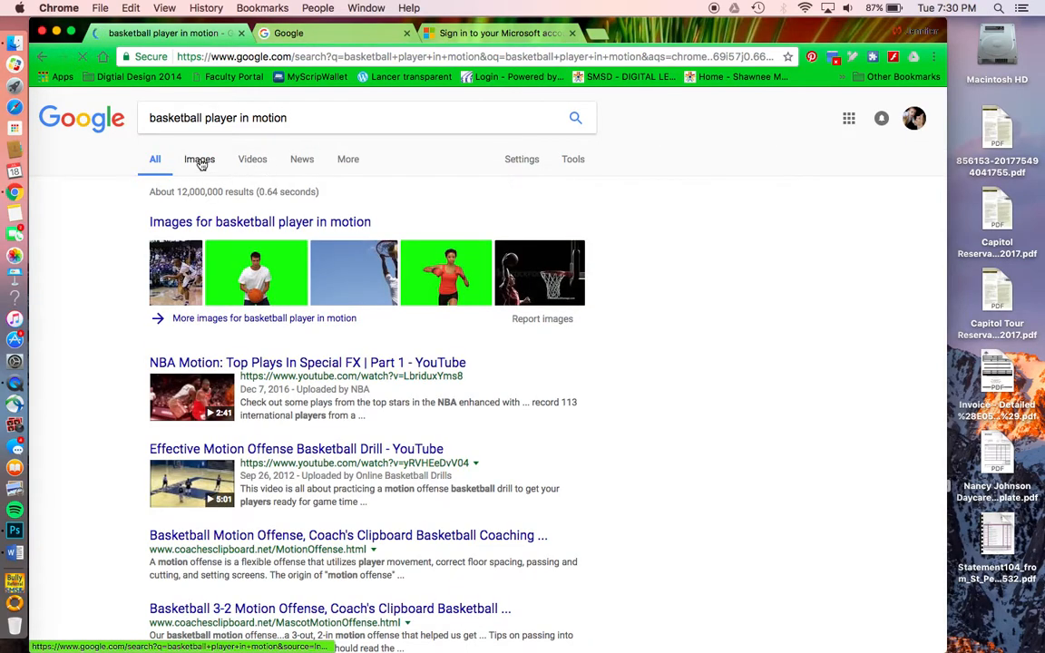
{"action": "left_click", "coordinate": [201, 163]}
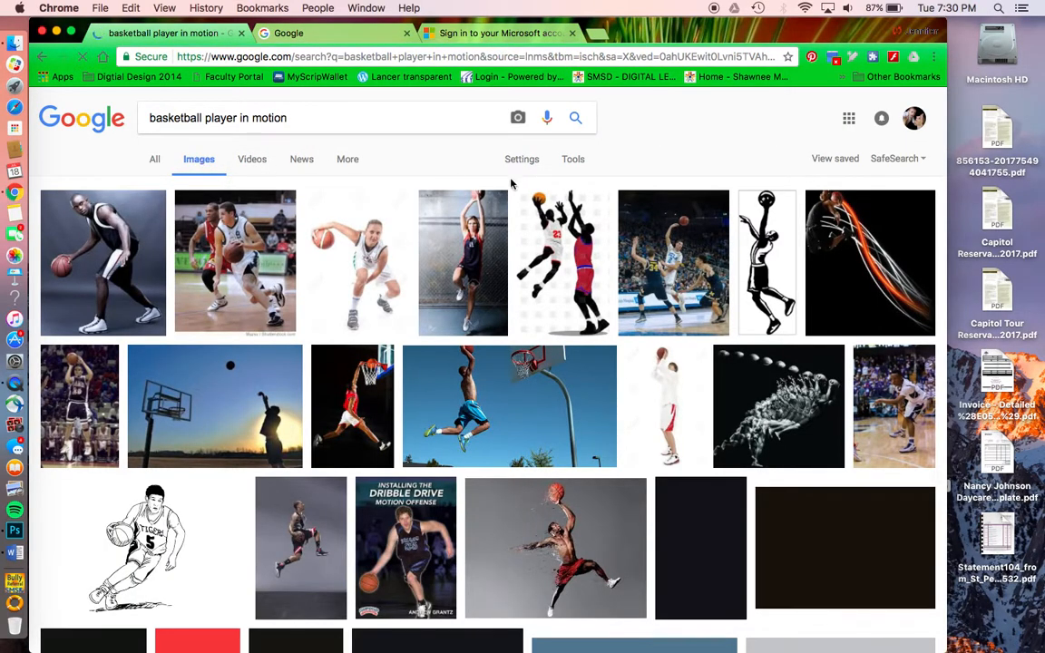
Filter the image results to those labeled for noncommercial reuse with modification and larger than 2 MP (1600×1200)
{"action": "left_click", "coordinate": [562, 160]}
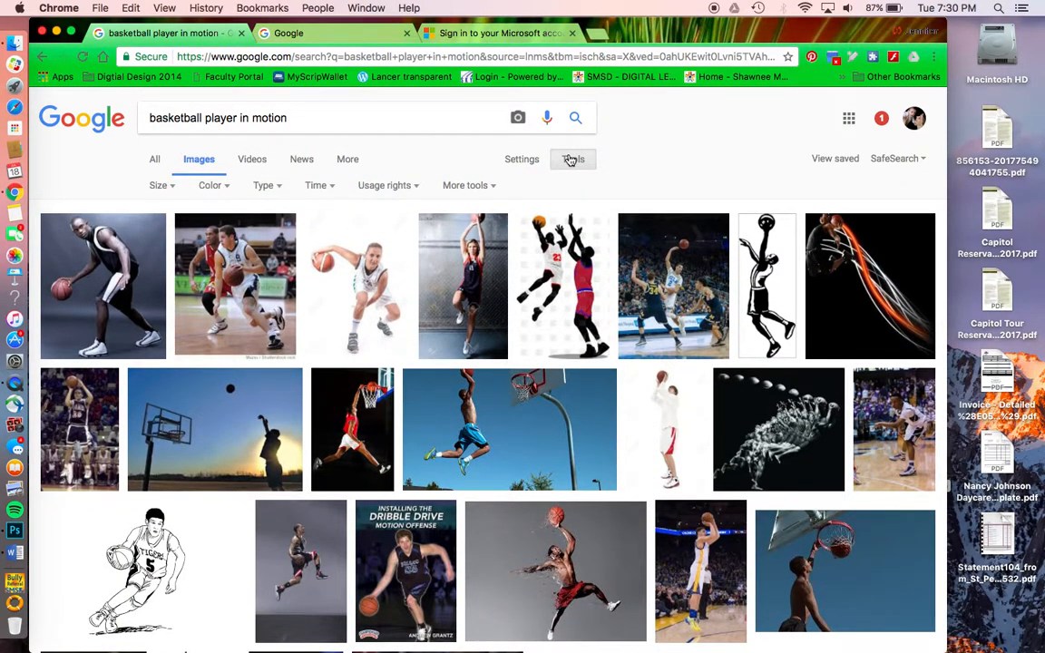
{"action": "left_click", "coordinate": [394, 192]}
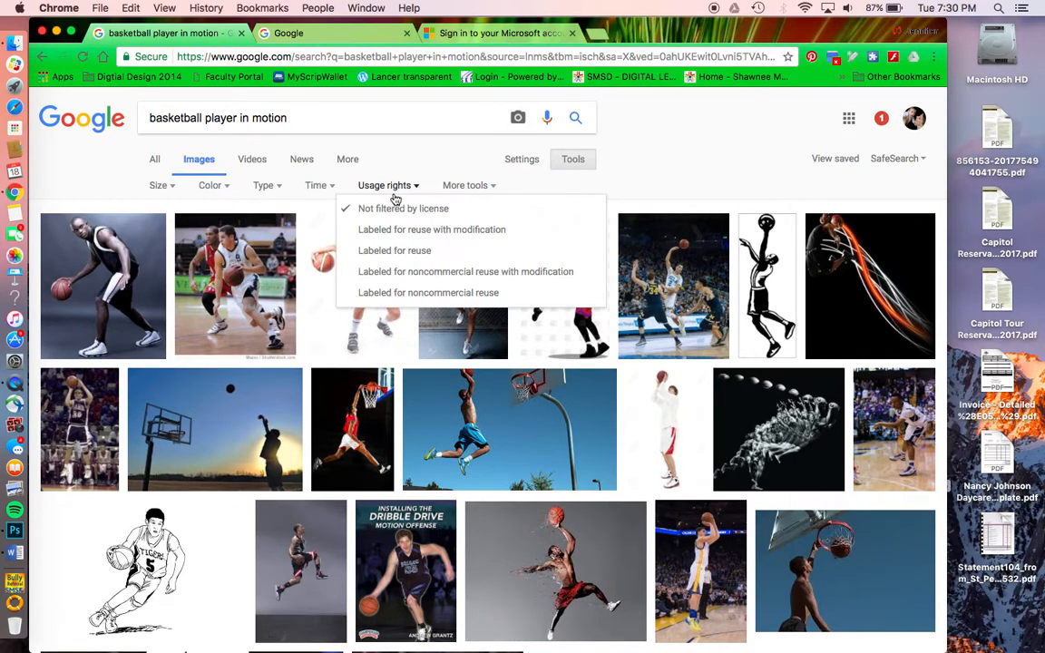
{"action": "left_click", "coordinate": [404, 274]}
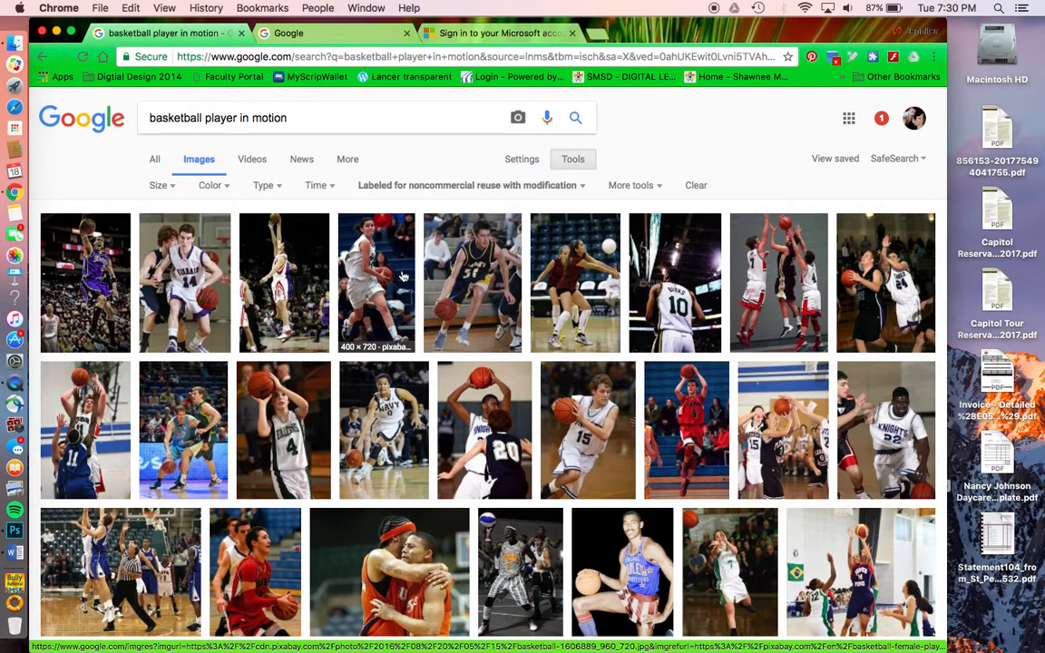
{"action": "left_click", "coordinate": [159, 185]}
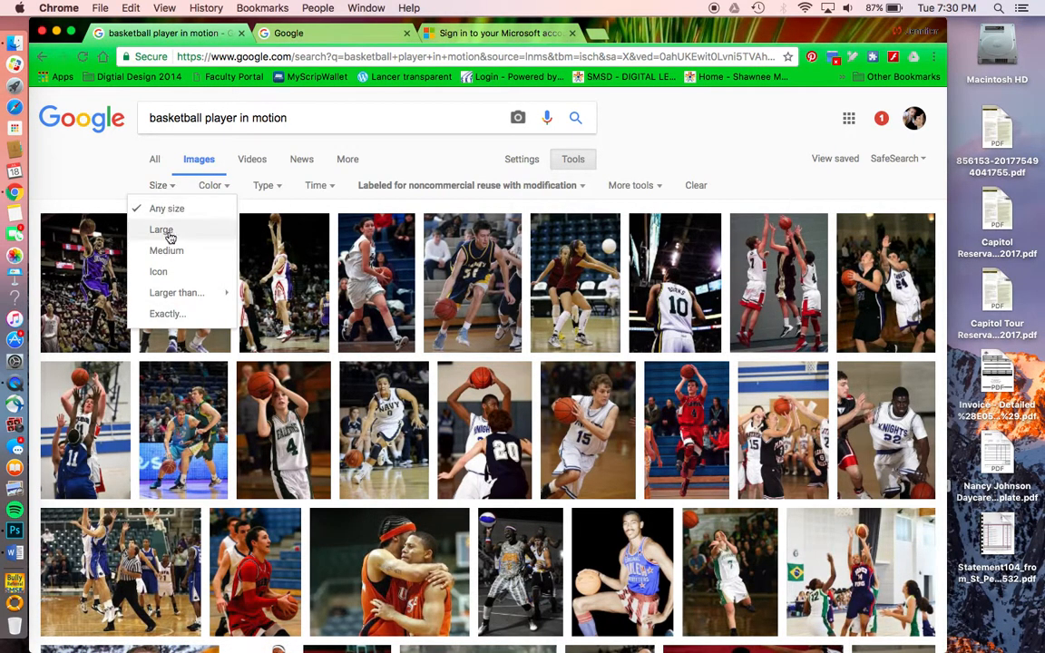
{"action": "mouse_move", "coordinate": [193, 295]}
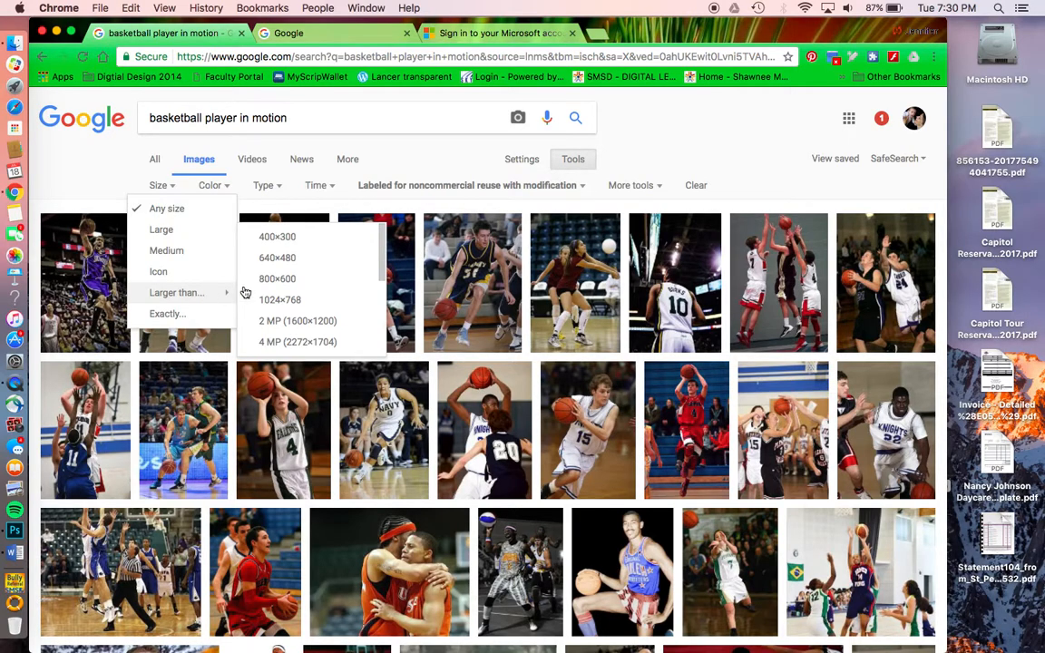
{"action": "left_click", "coordinate": [298, 322]}
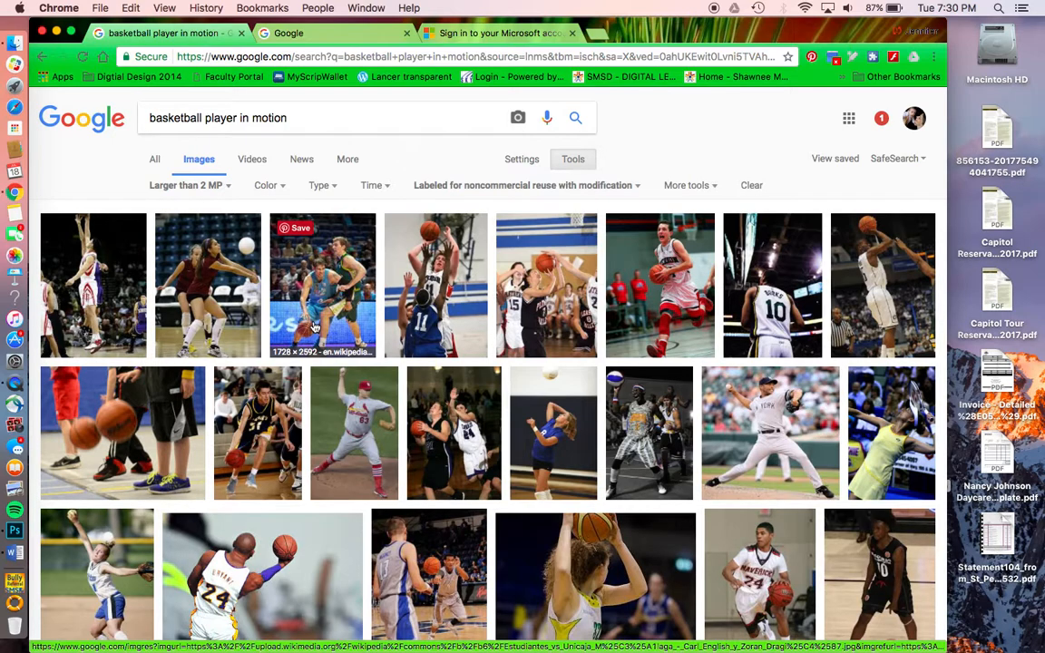
Preview the PxHere photo of the girls' basketball shot being blocked, check its source page and return to the results
{"action": "left_click", "coordinate": [549, 306]}
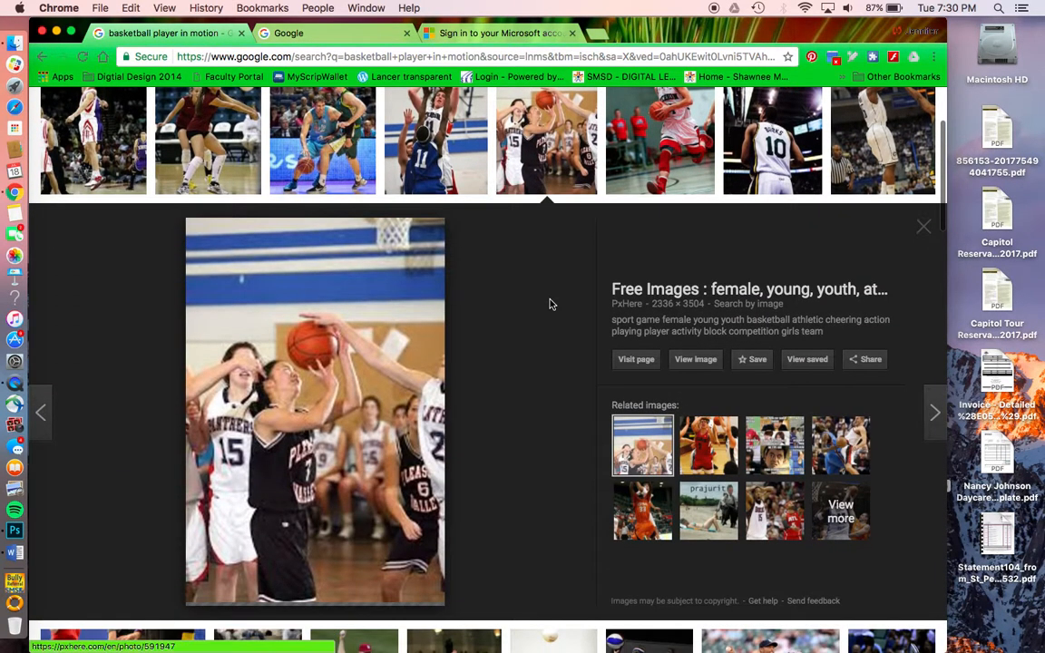
{"action": "left_click", "coordinate": [693, 361]}
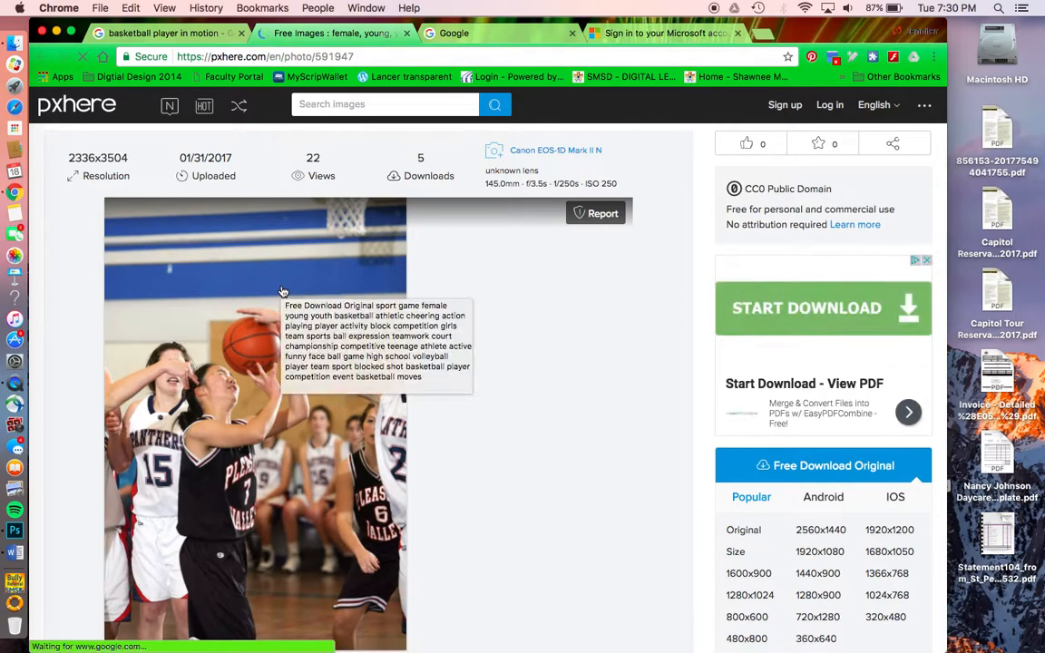
{"action": "left_click", "coordinate": [283, 292]}
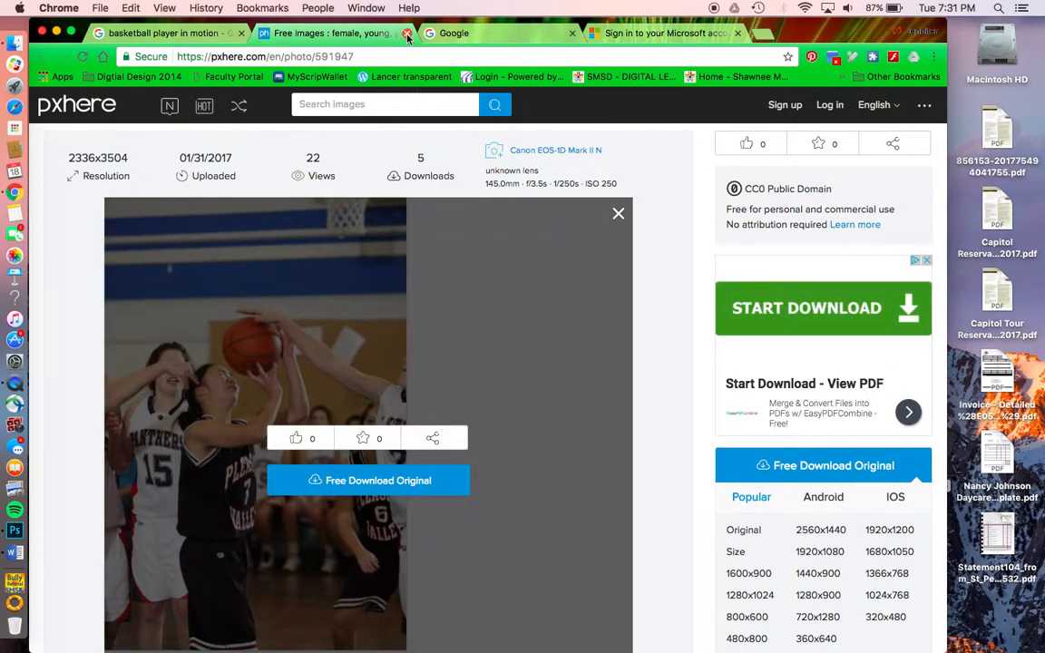
{"action": "left_click", "coordinate": [235, 27]}
{"action": "left_click", "coordinate": [295, 388]}
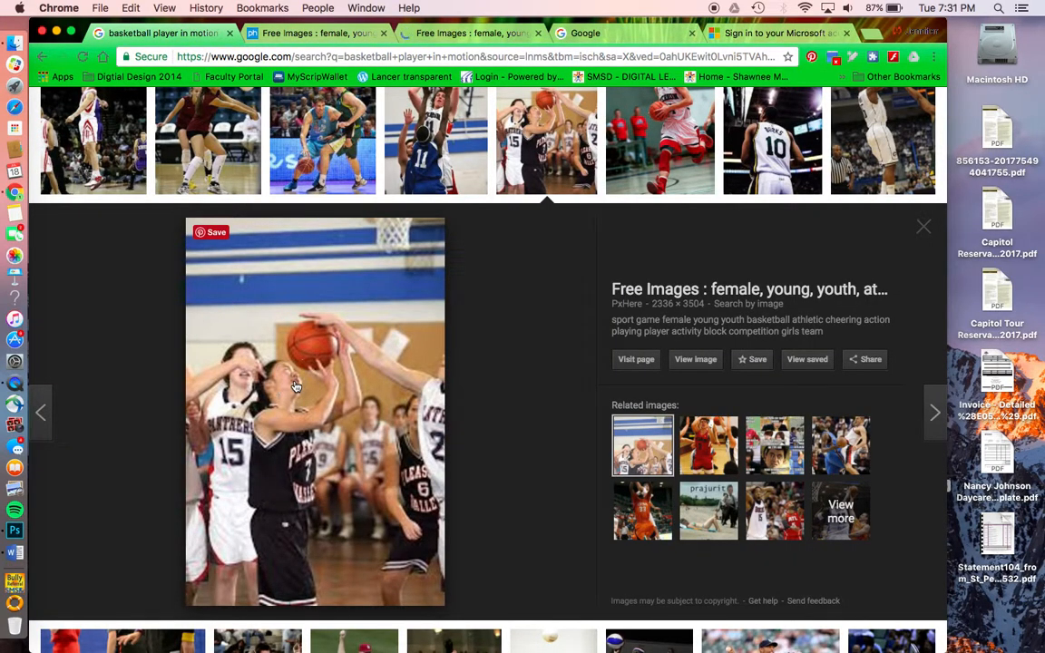
{"action": "key", "text": "super+s"}
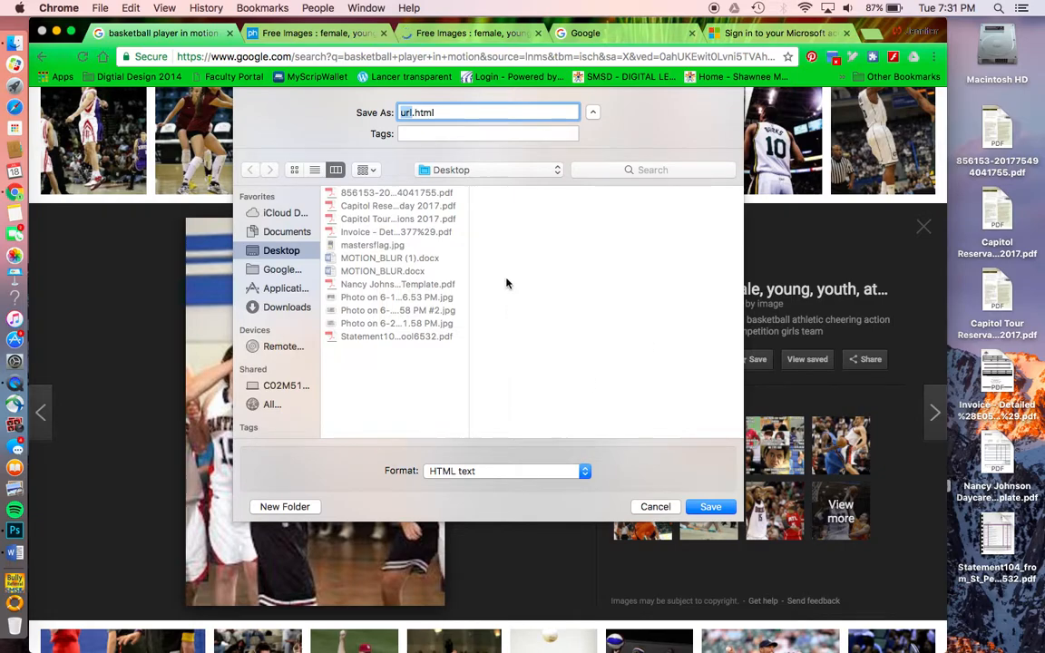
{"action": "left_click", "coordinate": [656, 507]}
{"action": "left_click", "coordinate": [345, 443]}
{"action": "key", "text": "super+s"}
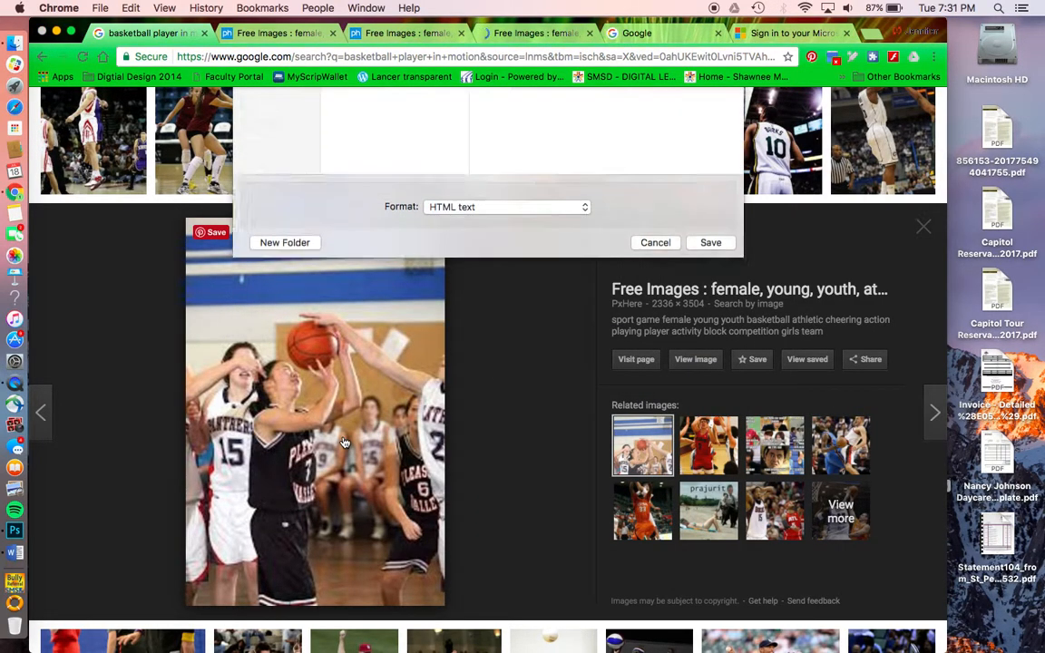
{"action": "left_click", "coordinate": [657, 507]}
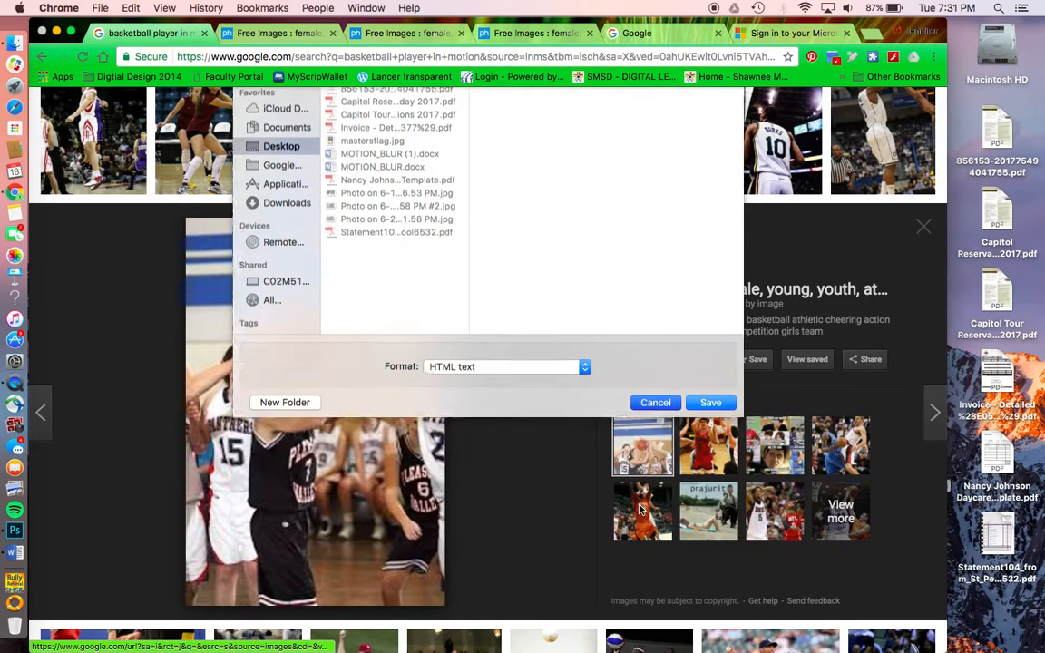
Save the previewed basketball photo to the Desktop as "basketball player" in JPEG format
{"action": "right_click", "coordinate": [361, 411]}
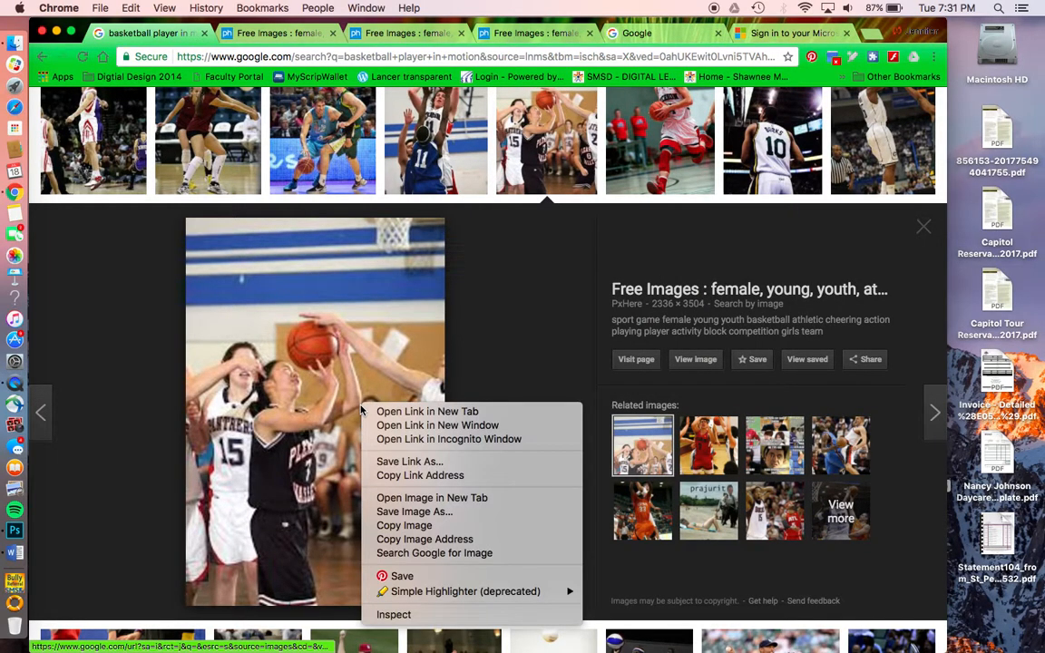
{"action": "left_click", "coordinate": [425, 513]}
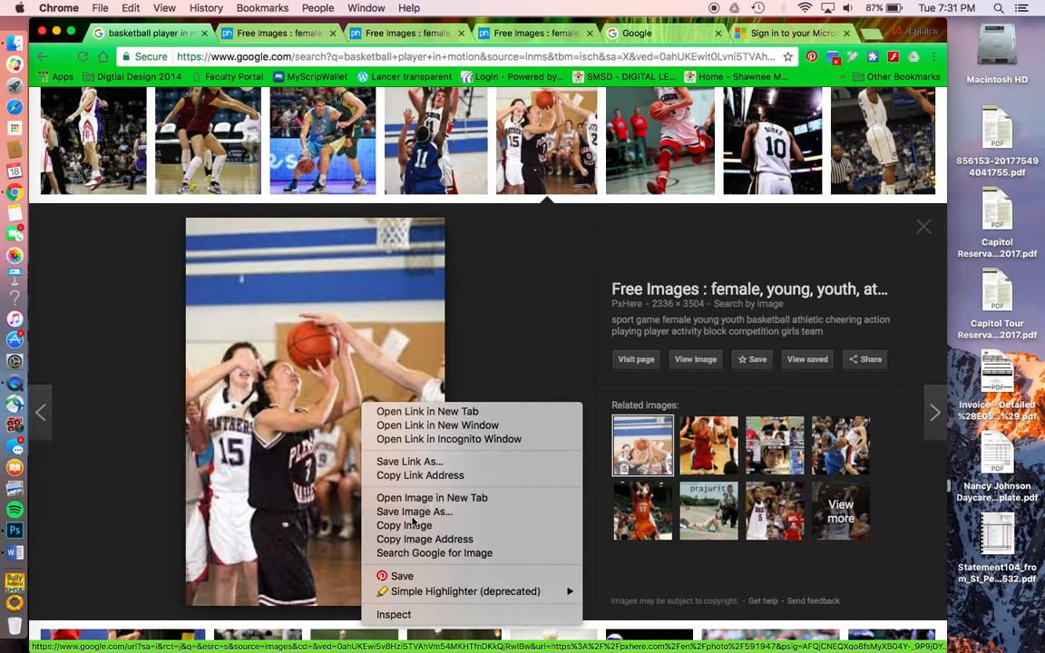
{"action": "type", "text": "basketball player"}
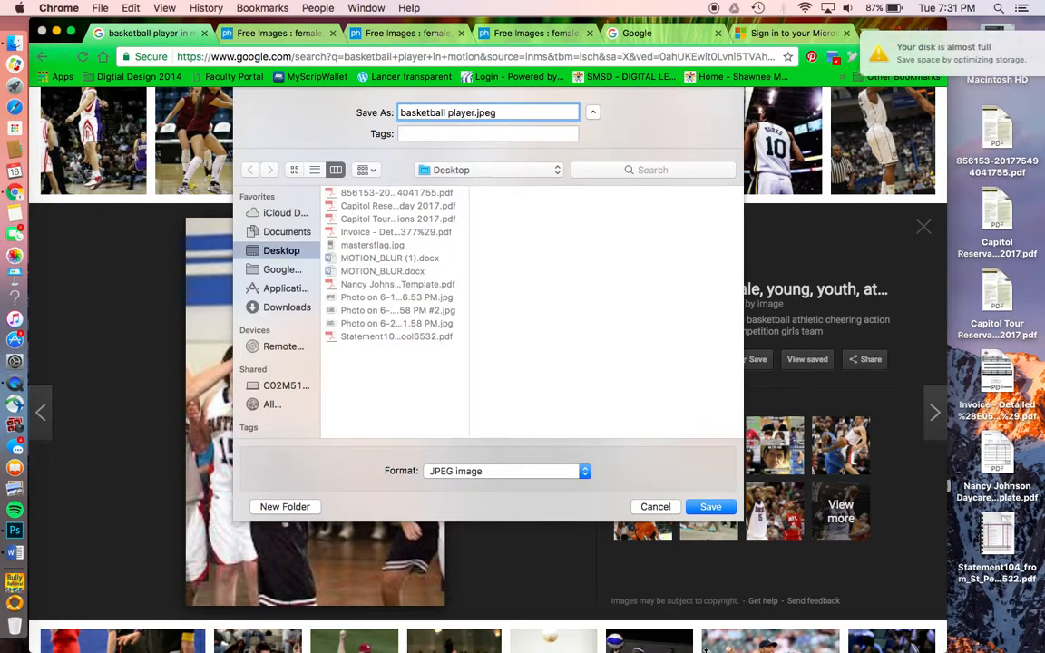
{"action": "left_click", "coordinate": [711, 507]}
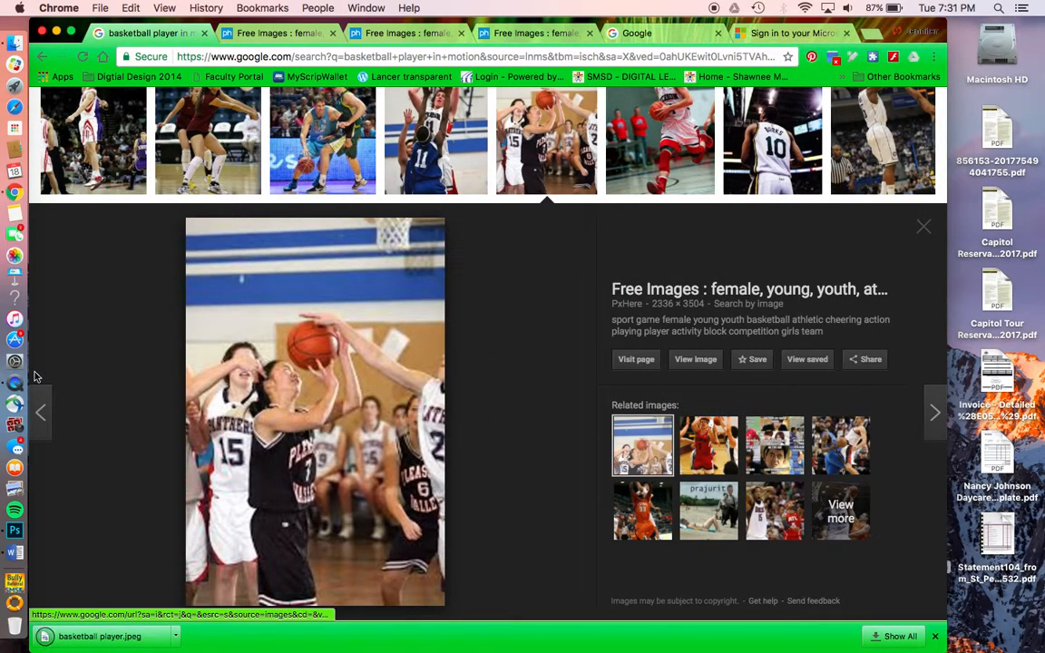
Switch to Photoshop and open basketball player.jpeg from the Desktop
{"action": "left_click", "coordinate": [11, 537]}
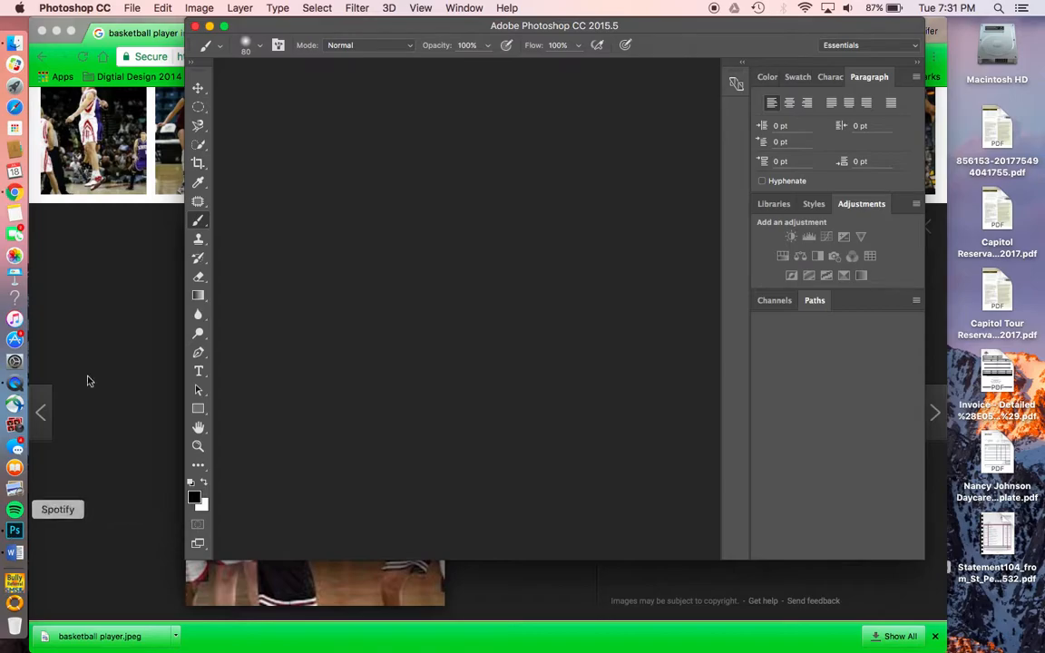
{"action": "left_click", "coordinate": [132, 7]}
{"action": "left_click", "coordinate": [145, 41]}
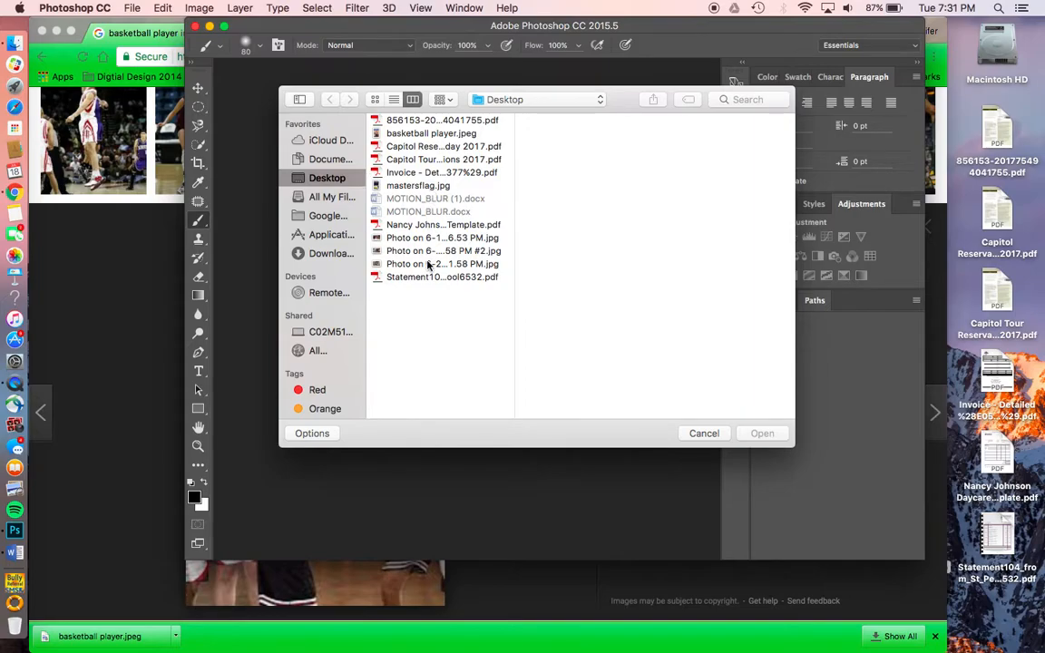
{"action": "left_click", "coordinate": [423, 135]}
{"action": "left_click", "coordinate": [762, 434]}
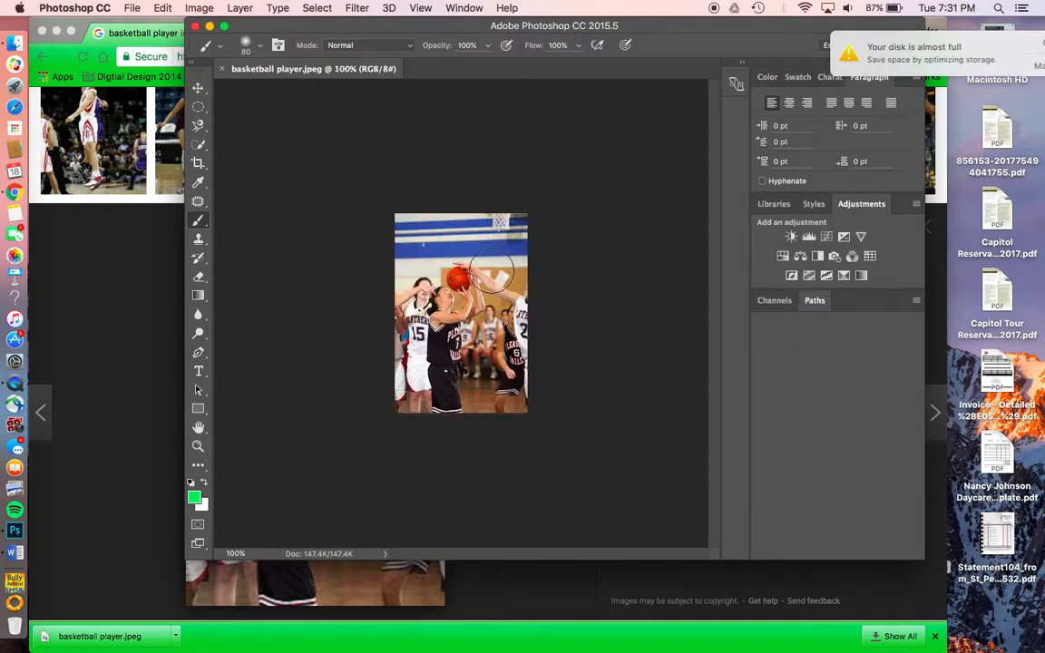
Enlarge the application window to fill the screen and zoom the basketball photo to 200%
{"action": "key", "text": "z"}
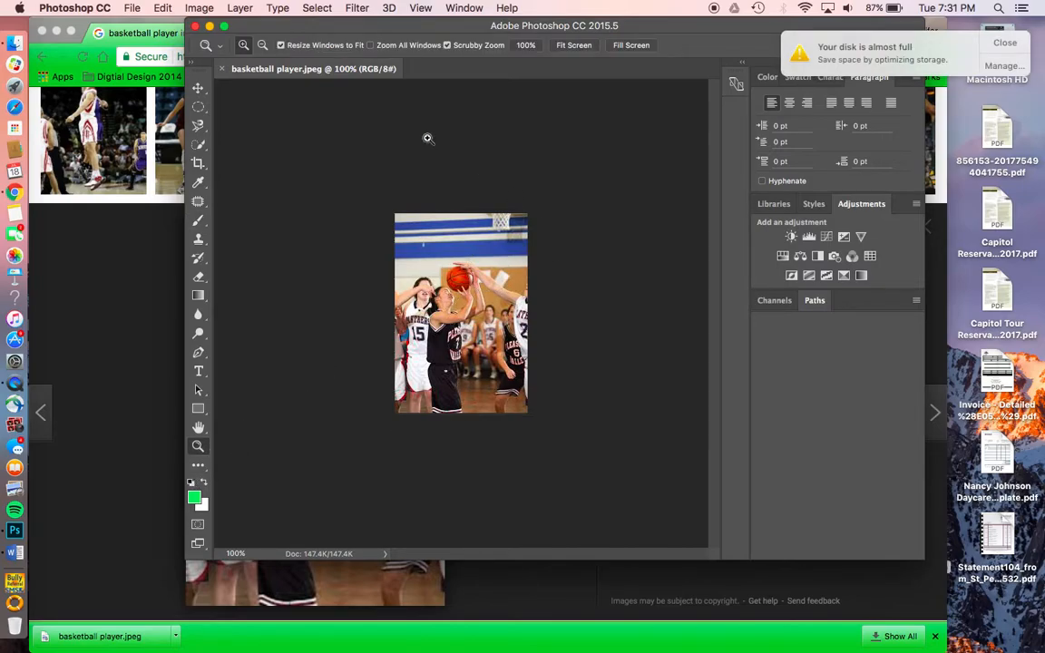
{"action": "left_click", "coordinate": [226, 26]}
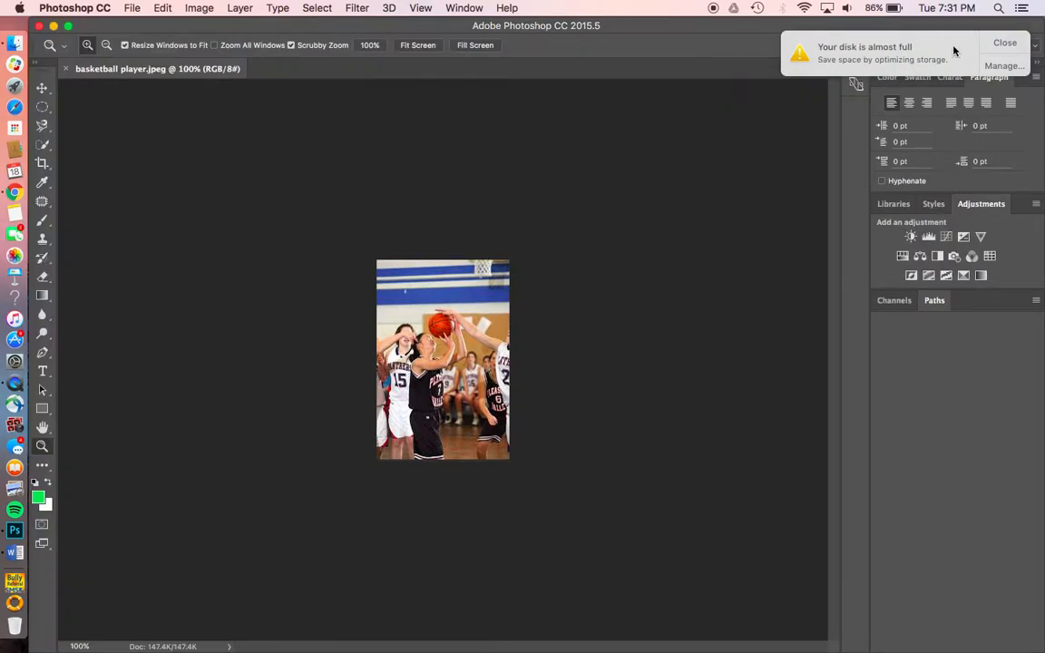
{"action": "left_click", "coordinate": [1006, 42]}
{"action": "left_click", "coordinate": [655, 367]}
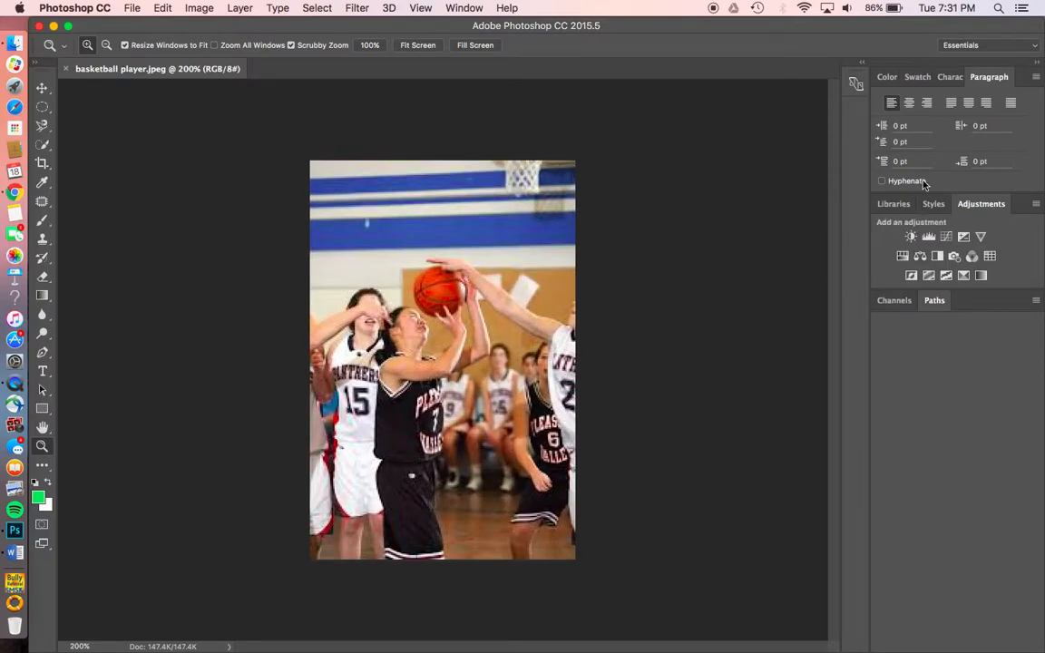
Show the Layers panel, and unlock and duplicate the photo's background layer
{"action": "left_click", "coordinate": [453, 7]}
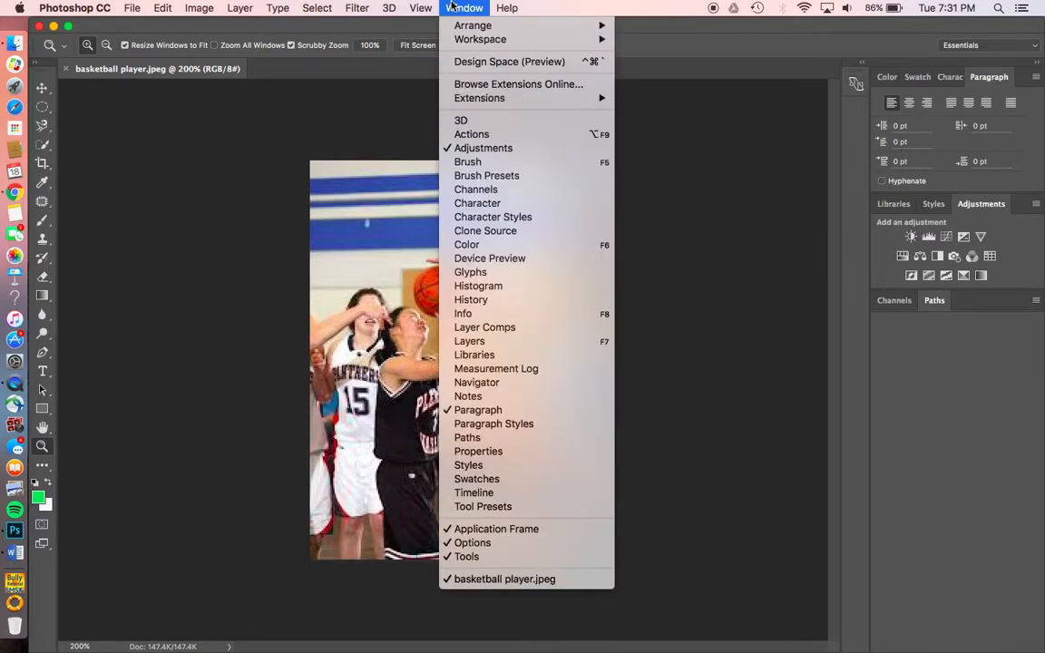
{"action": "left_click", "coordinate": [470, 341]}
{"action": "left_click_drag", "start_coordinate": [770, 201], "coordinate": [773, 371]}
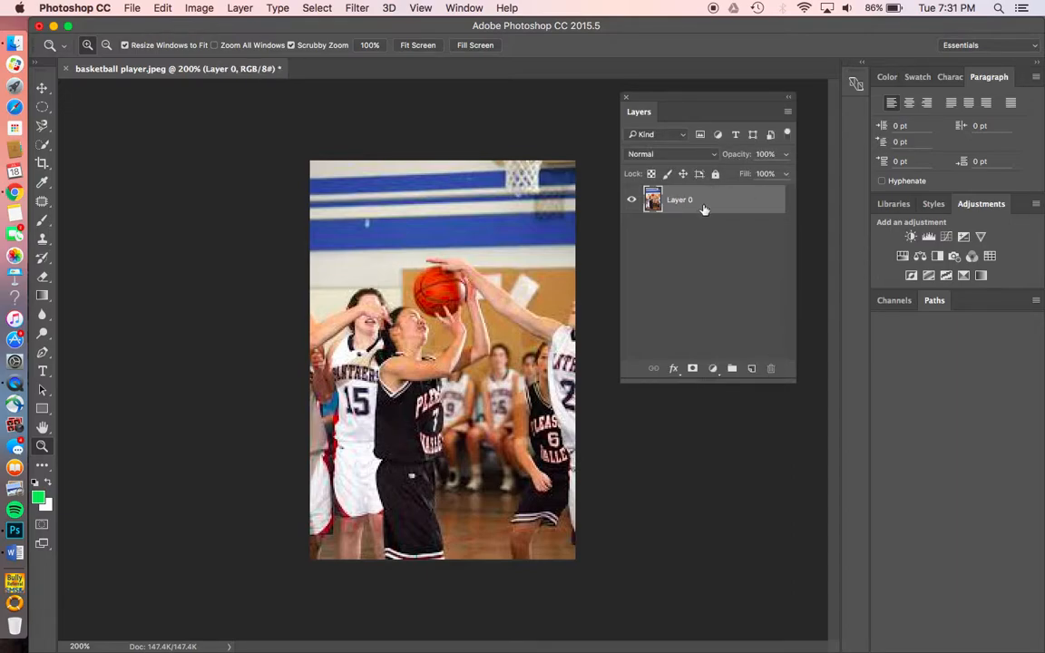
{"action": "key", "text": "super+j"}
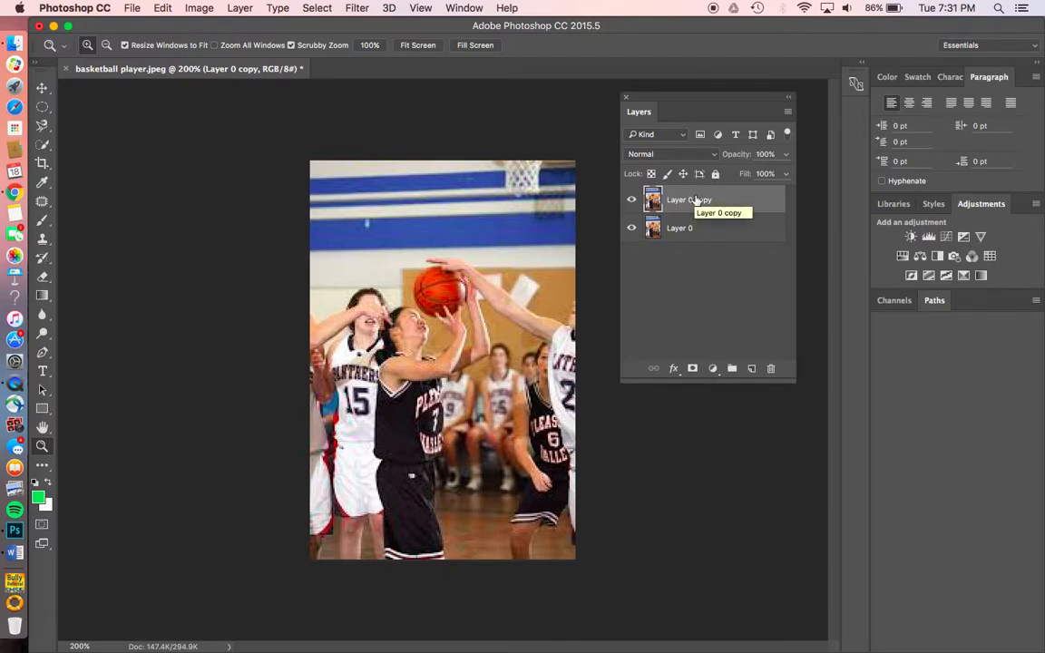
Apply a Motion Blur to the duplicated layer with an angle of 0° and a distance of 29 pixels
{"action": "left_click", "coordinate": [356, 9]}
{"action": "mouse_move", "coordinate": [401, 180]}
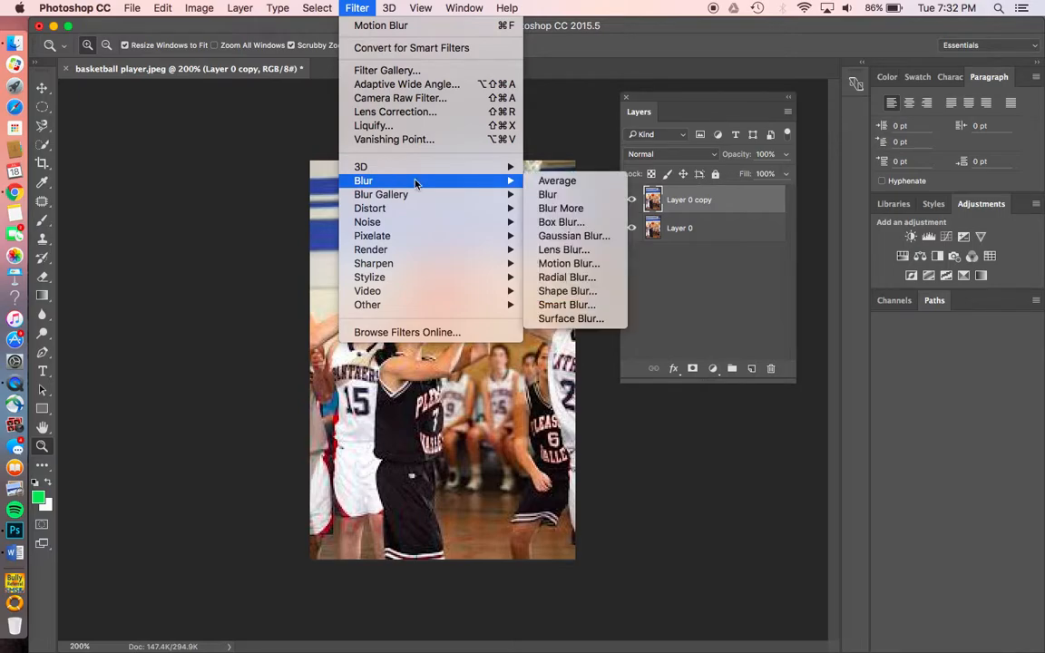
{"action": "left_click", "coordinate": [570, 264]}
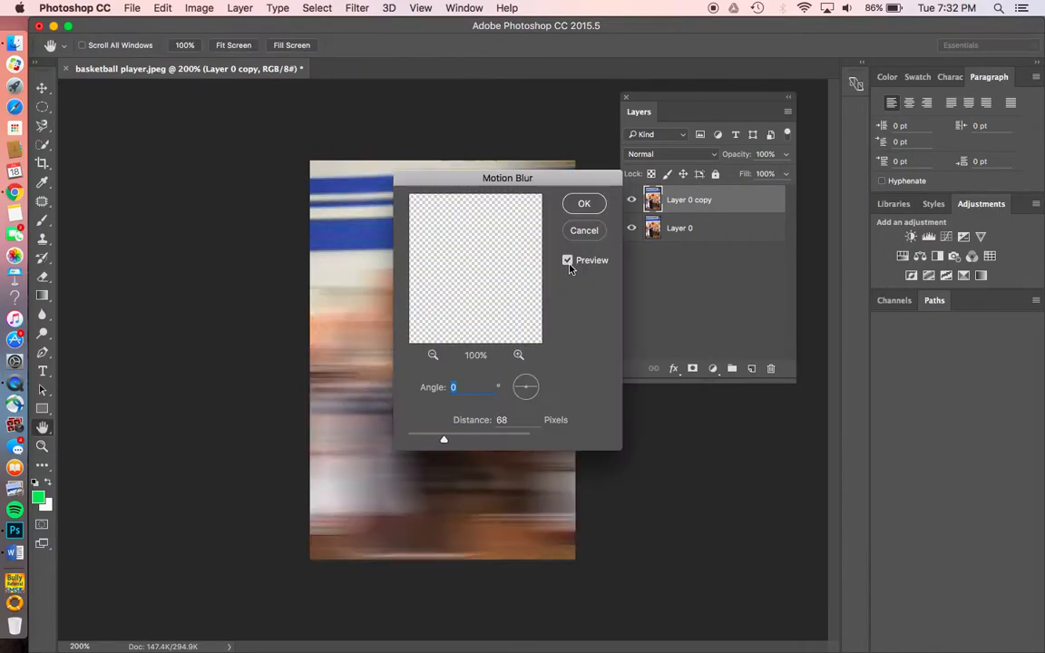
{"action": "left_click", "coordinate": [433, 354]}
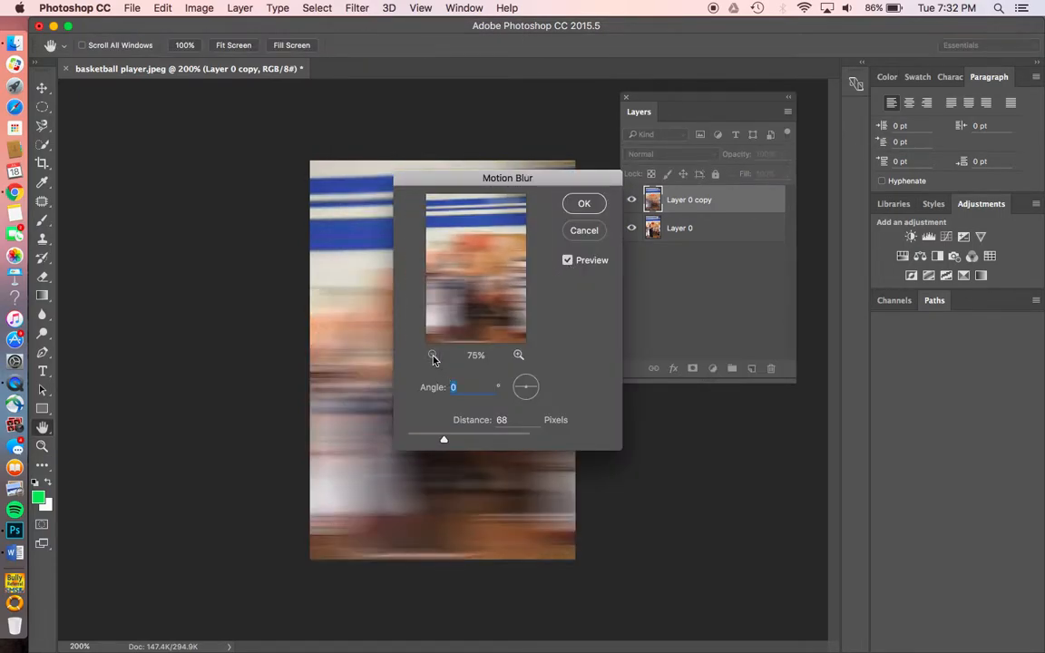
{"action": "left_click_drag", "start_coordinate": [442, 443], "coordinate": [425, 441]}
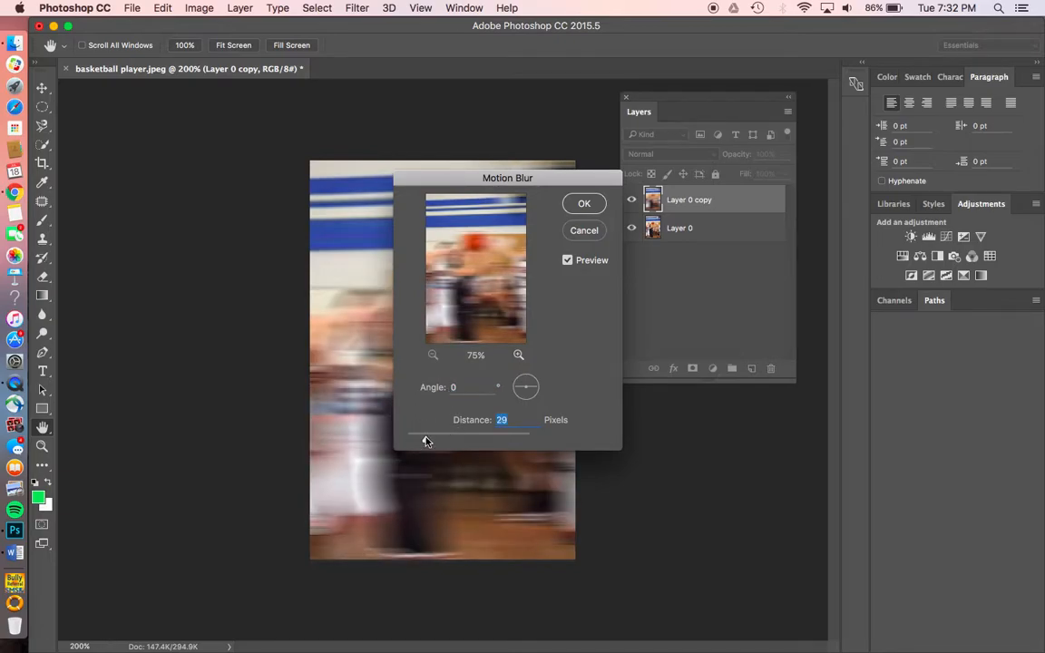
{"action": "left_click", "coordinate": [585, 204]}
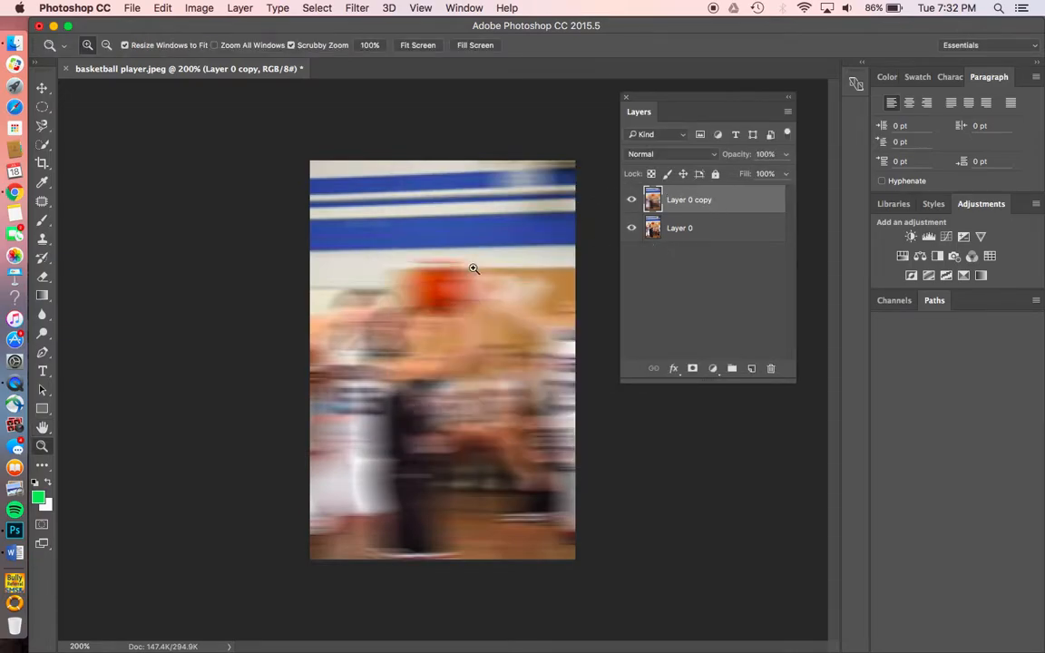
Add a layer mask to the blurred copy and ready the Brush with the default black foreground color
{"action": "left_click", "coordinate": [35, 483]}
{"action": "left_click", "coordinate": [40, 223]}
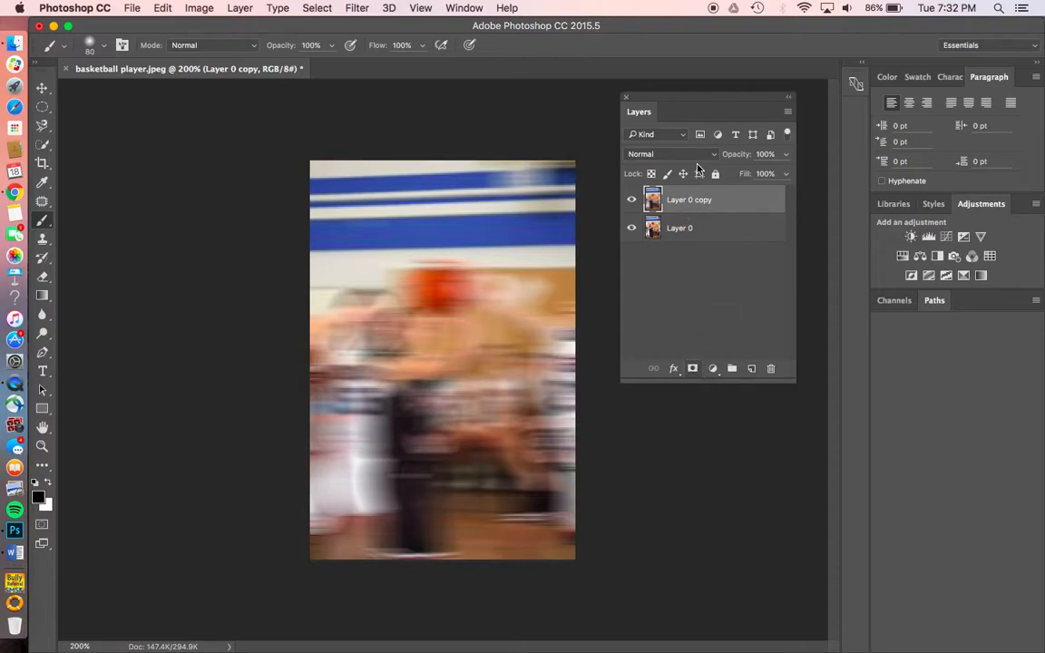
{"action": "left_click", "coordinate": [692, 370]}
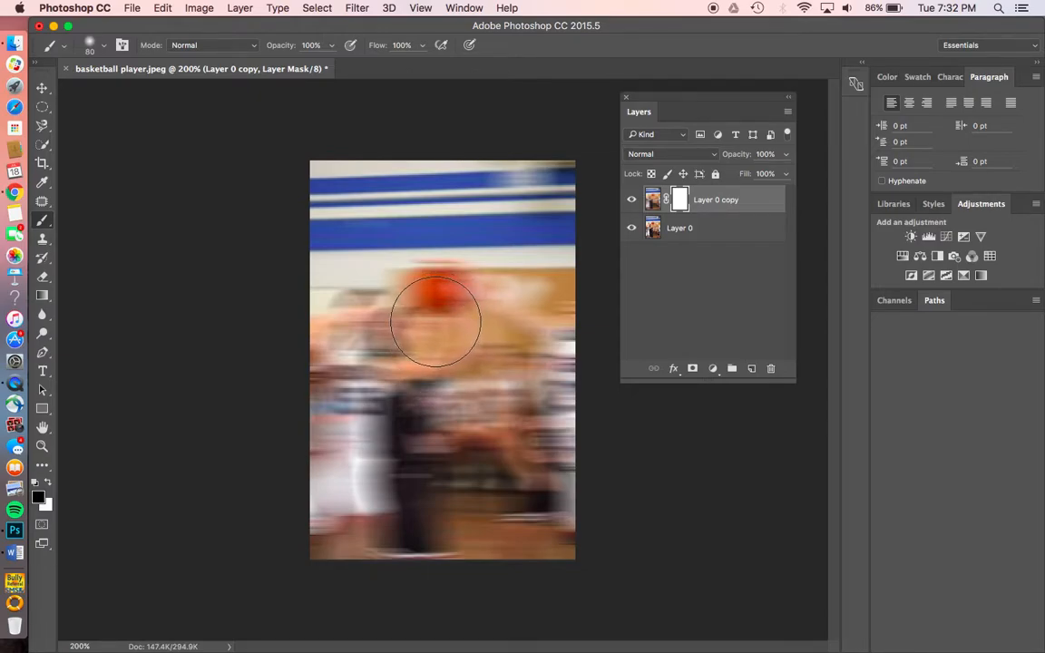
Paint black on the layer mask with a 15 px Brush over the shooting player in the black uniform and the basketball
{"action": "mouse_move", "coordinate": [436, 322]}
{"action": "left_mouse_down"}
{"action": "mouse_move", "coordinate": [412, 363]}
{"action": "mouse_move", "coordinate": [408, 434]}
{"action": "mouse_move", "coordinate": [425, 478]}
{"action": "left_mouse_up"}
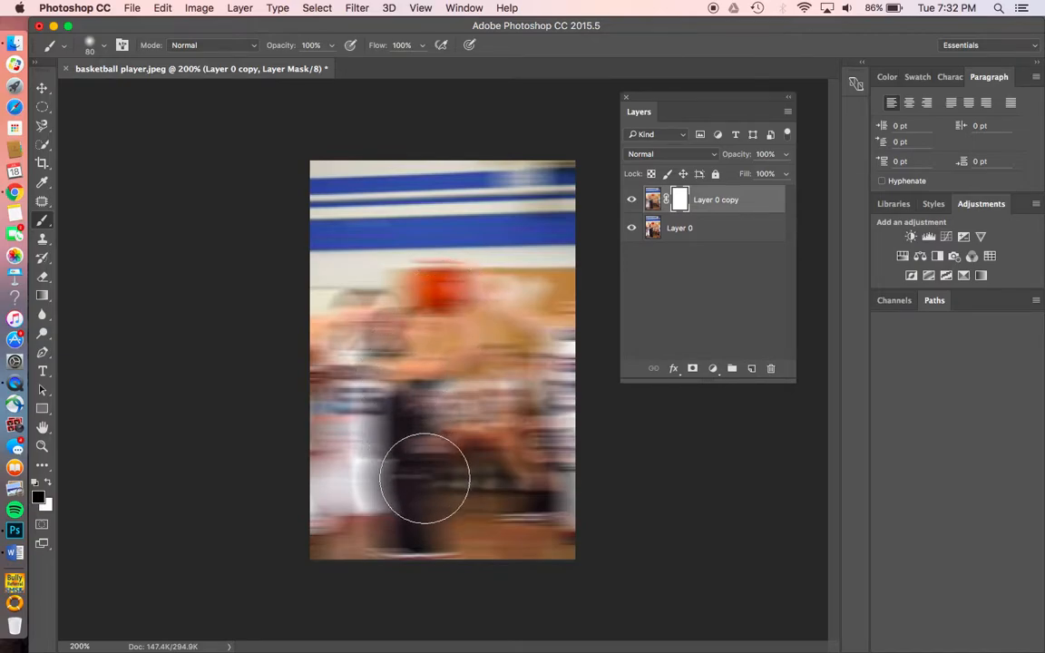
{"action": "key", "text": "bracketleft"}
{"action": "key", "text": "bracketleft"}
{"action": "key", "text": "bracketleft"}
{"action": "key", "text": "bracketleft"}
{"action": "key", "text": "bracketleft"}
{"action": "key", "text": "bracketleft"}
{"action": "key", "text": "bracketleft"}
{"action": "key", "text": "bracketleft"}
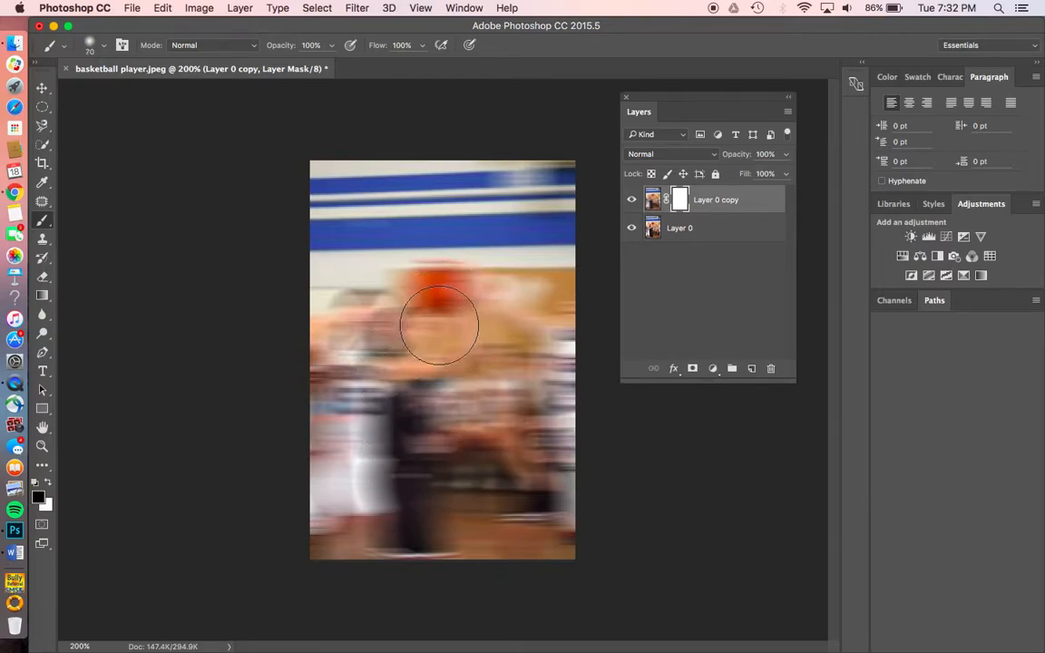
{"action": "key", "text": "bracketleft"}
{"action": "key", "text": "bracketleft"}
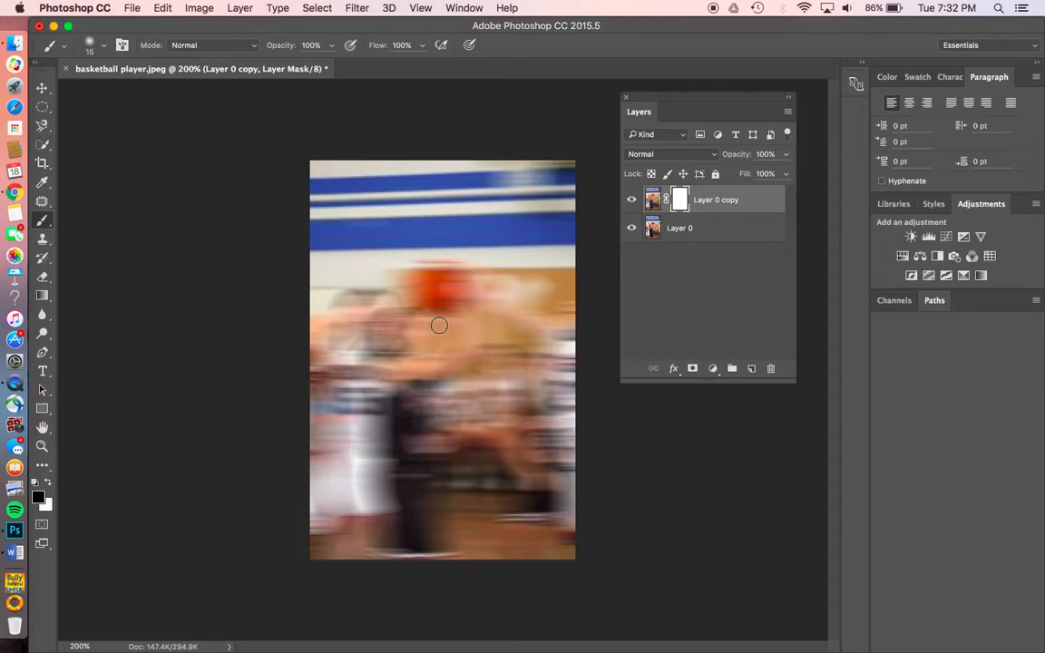
{"action": "mouse_move", "coordinate": [439, 325]}
{"action": "left_mouse_down"}
{"action": "mouse_move", "coordinate": [441, 283]}
{"action": "mouse_move", "coordinate": [429, 297]}
{"action": "mouse_move", "coordinate": [456, 285]}
{"action": "mouse_move", "coordinate": [426, 280]}
{"action": "mouse_move", "coordinate": [431, 305]}
{"action": "mouse_move", "coordinate": [450, 292]}
{"action": "mouse_move", "coordinate": [431, 276]}
{"action": "mouse_move", "coordinate": [451, 277]}
{"action": "mouse_move", "coordinate": [451, 312]}
{"action": "mouse_move", "coordinate": [466, 328]}
{"action": "mouse_move", "coordinate": [453, 319]}
{"action": "mouse_move", "coordinate": [438, 375]}
{"action": "mouse_move", "coordinate": [413, 383]}
{"action": "mouse_move", "coordinate": [405, 316]}
{"action": "mouse_move", "coordinate": [391, 349]}
{"action": "mouse_move", "coordinate": [424, 332]}
{"action": "mouse_move", "coordinate": [407, 320]}
{"action": "mouse_move", "coordinate": [417, 388]}
{"action": "mouse_move", "coordinate": [465, 373]}
{"action": "mouse_move", "coordinate": [458, 324]}
{"action": "mouse_move", "coordinate": [433, 384]}
{"action": "mouse_move", "coordinate": [379, 396]}
{"action": "mouse_move", "coordinate": [381, 371]}
{"action": "mouse_move", "coordinate": [409, 422]}
{"action": "mouse_move", "coordinate": [432, 411]}
{"action": "mouse_move", "coordinate": [393, 427]}
{"action": "mouse_move", "coordinate": [394, 412]}
{"action": "mouse_move", "coordinate": [438, 402]}
{"action": "mouse_move", "coordinate": [452, 461]}
{"action": "mouse_move", "coordinate": [441, 461]}
{"action": "mouse_move", "coordinate": [447, 542]}
{"action": "mouse_move", "coordinate": [403, 432]}
{"action": "mouse_move", "coordinate": [421, 548]}
{"action": "mouse_move", "coordinate": [439, 448]}
{"action": "mouse_move", "coordinate": [424, 471]}
{"action": "mouse_move", "coordinate": [426, 426]}
{"action": "mouse_move", "coordinate": [419, 508]}
{"action": "mouse_move", "coordinate": [381, 409]}
{"action": "mouse_move", "coordinate": [378, 457]}
{"action": "mouse_move", "coordinate": [389, 536]}
{"action": "mouse_move", "coordinate": [387, 491]}
{"action": "mouse_move", "coordinate": [402, 513]}
{"action": "mouse_move", "coordinate": [397, 492]}
{"action": "mouse_move", "coordinate": [410, 539]}
{"action": "mouse_move", "coordinate": [432, 555]}
{"action": "mouse_move", "coordinate": [393, 544]}
{"action": "mouse_move", "coordinate": [442, 549]}
{"action": "mouse_move", "coordinate": [426, 391]}
{"action": "mouse_move", "coordinate": [398, 349]}
{"action": "mouse_move", "coordinate": [404, 309]}
{"action": "mouse_move", "coordinate": [447, 376]}
{"action": "mouse_move", "coordinate": [452, 318]}
{"action": "mouse_move", "coordinate": [446, 283]}
{"action": "mouse_move", "coordinate": [433, 289]}
{"action": "mouse_move", "coordinate": [401, 269]}
{"action": "left_mouse_up"}
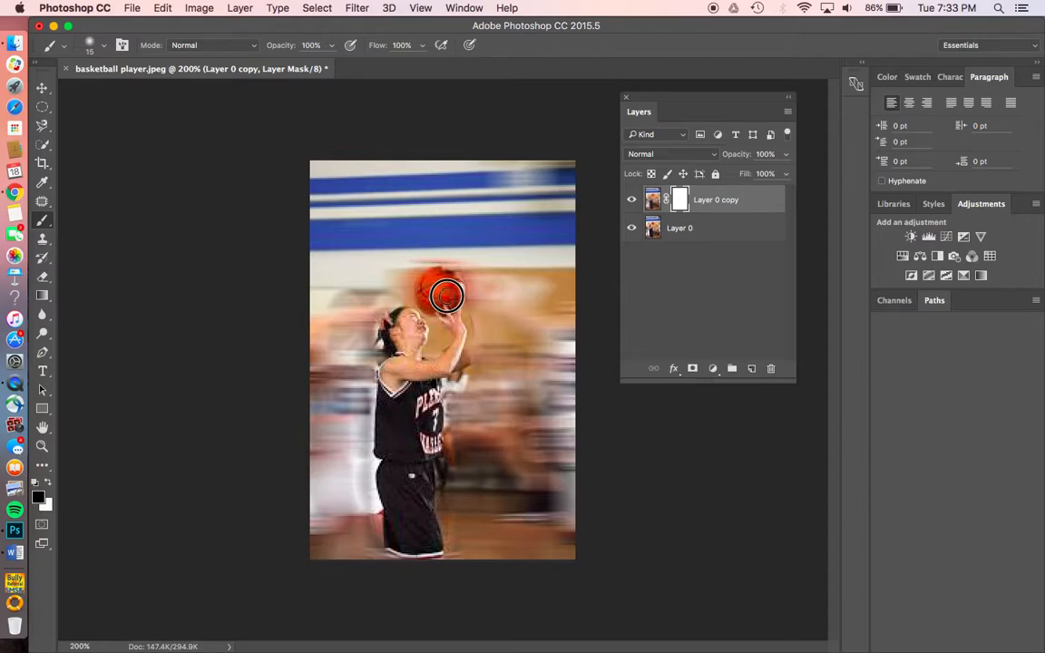